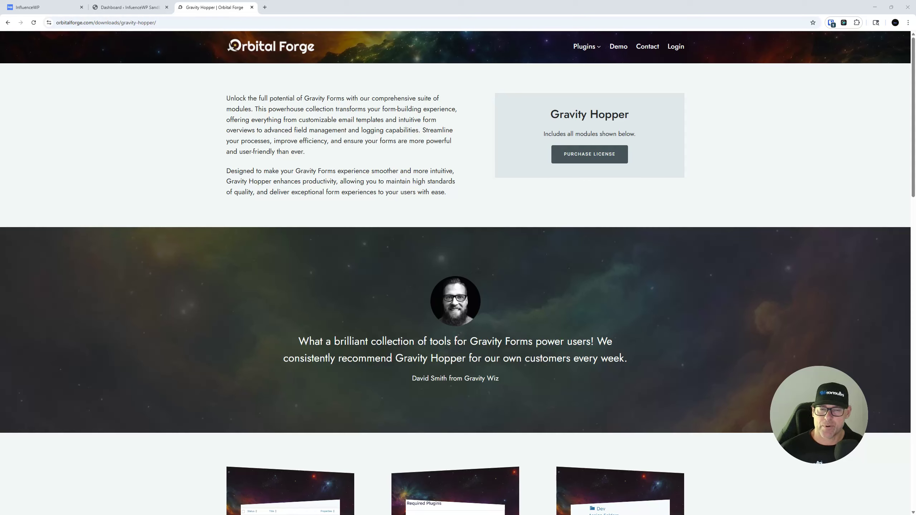
# - Open the deals directory on the InfluenceWP site and search it for the keyword "hopper"
pyautogui.click(40, 5)
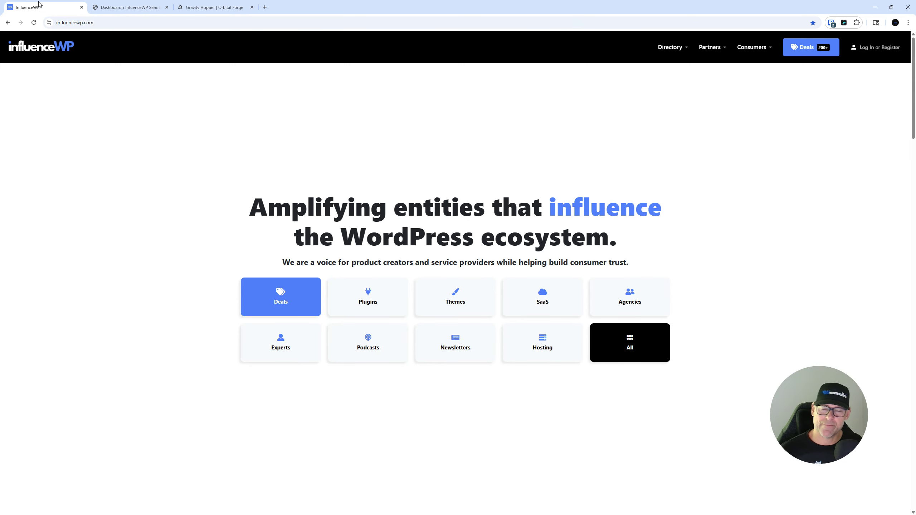
pyautogui.click(274, 301)
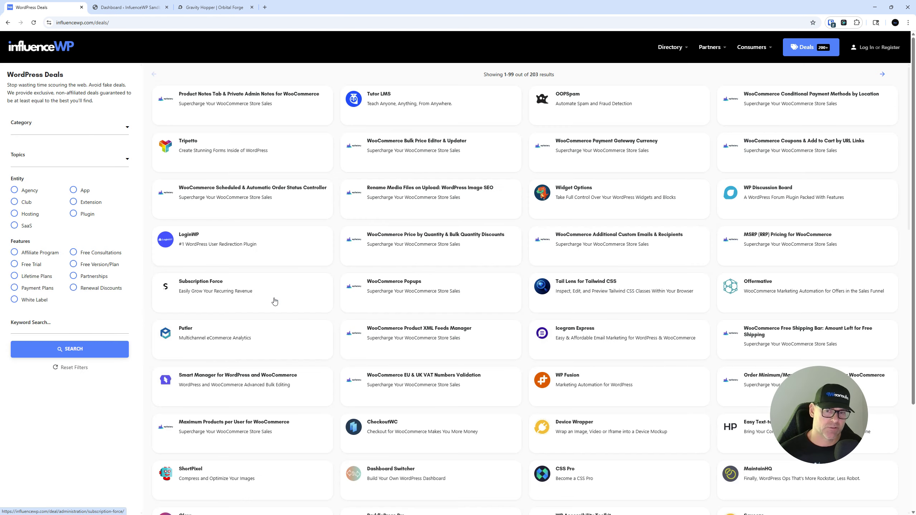
pyautogui.click(64, 323)
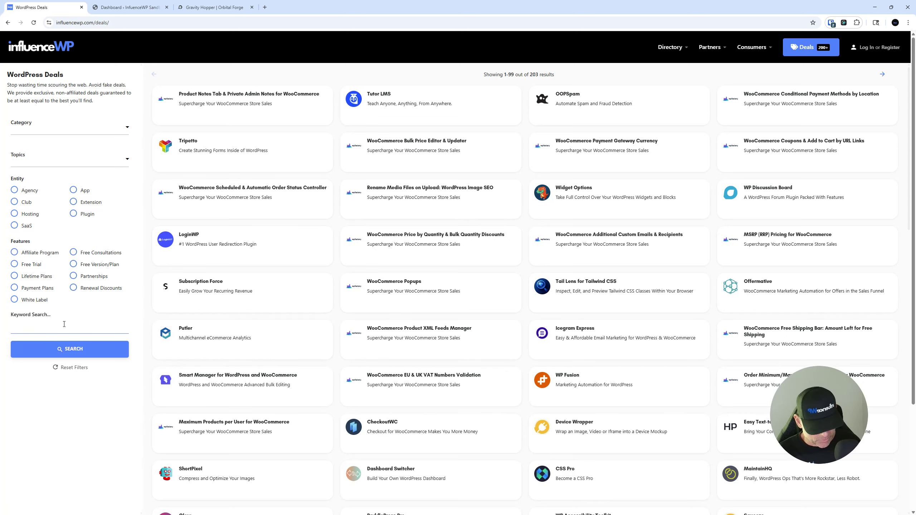
pyautogui.write('hopper')
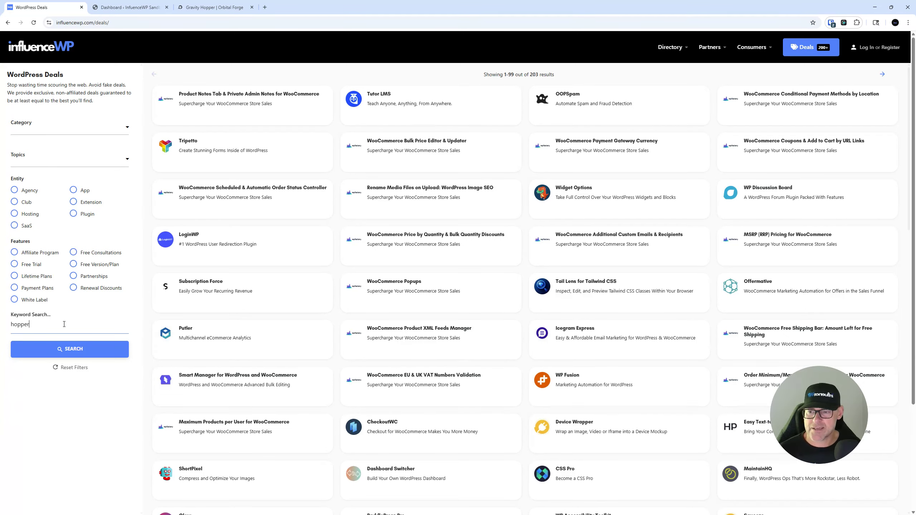
pyautogui.press('Return')
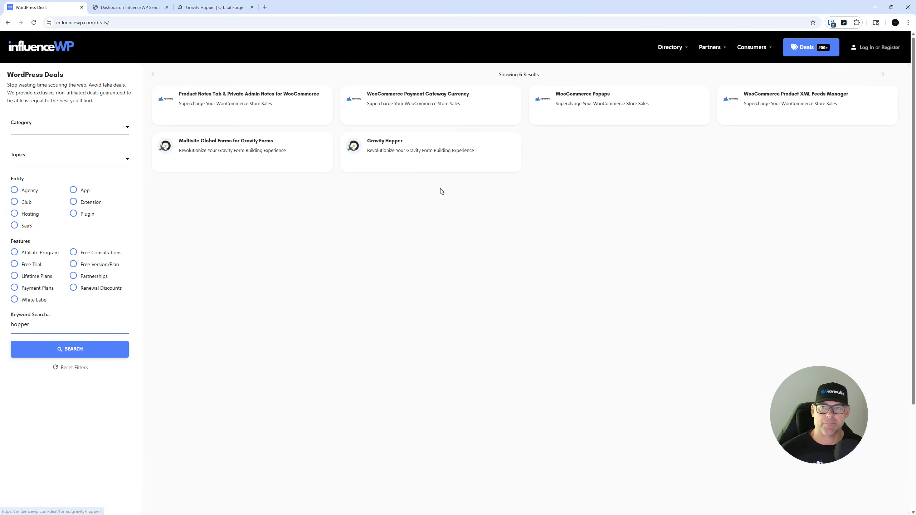
# - Switch to Orbital Forge's Gravity Hopper page and review its modules from Form Overview through Configurations, plus the footer's Affiliates link
pyautogui.click(216, 8)
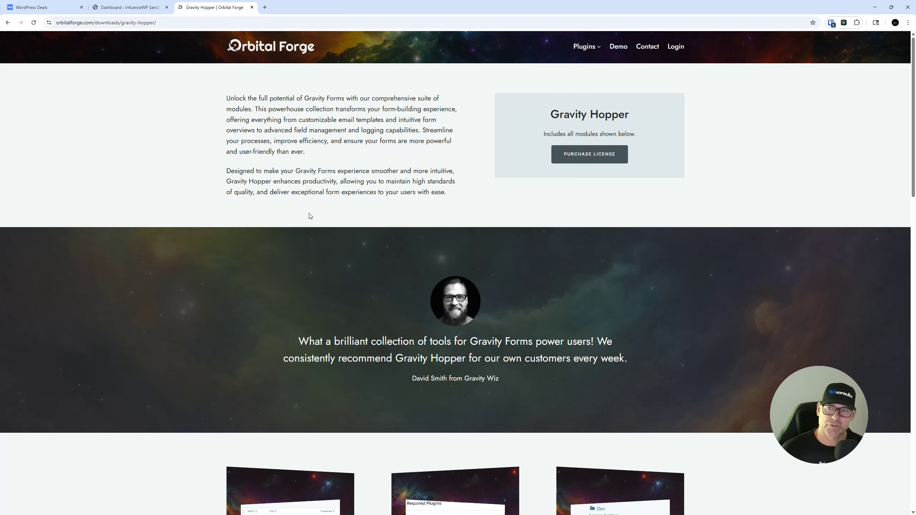
pyautogui.moveTo(578, 47)
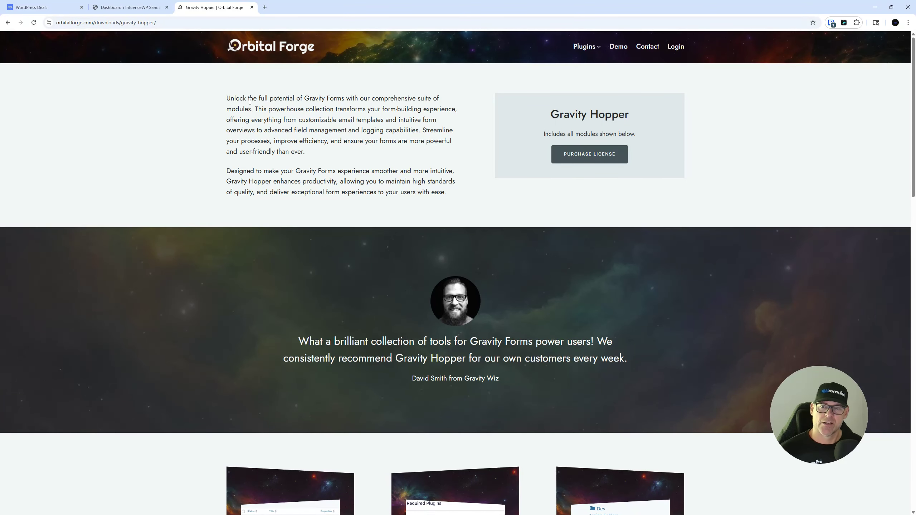
pyautogui.press('ctrl')
pyautogui.press('ctrl')
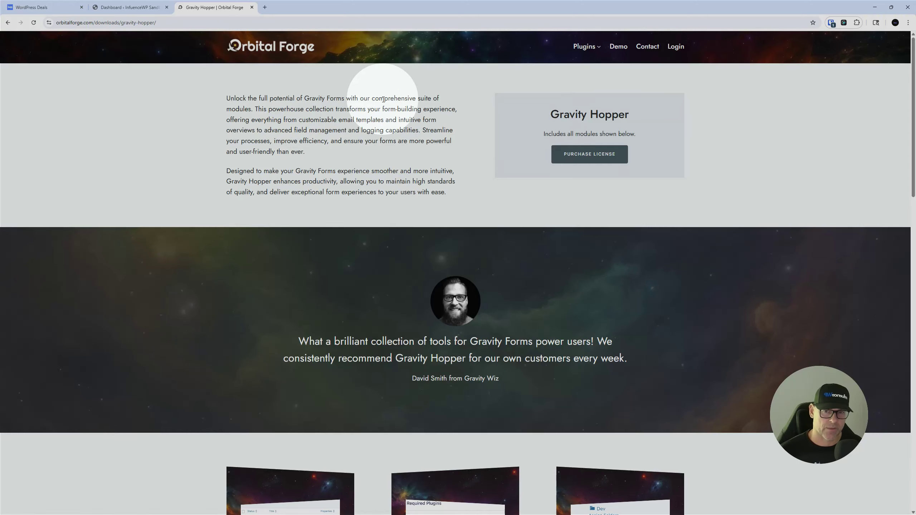
pyautogui.press('ctrl')
pyautogui.press('ctrl')
pyautogui.scroll(-8, 404, 126)
pyautogui.scroll(-1, 403, 124)
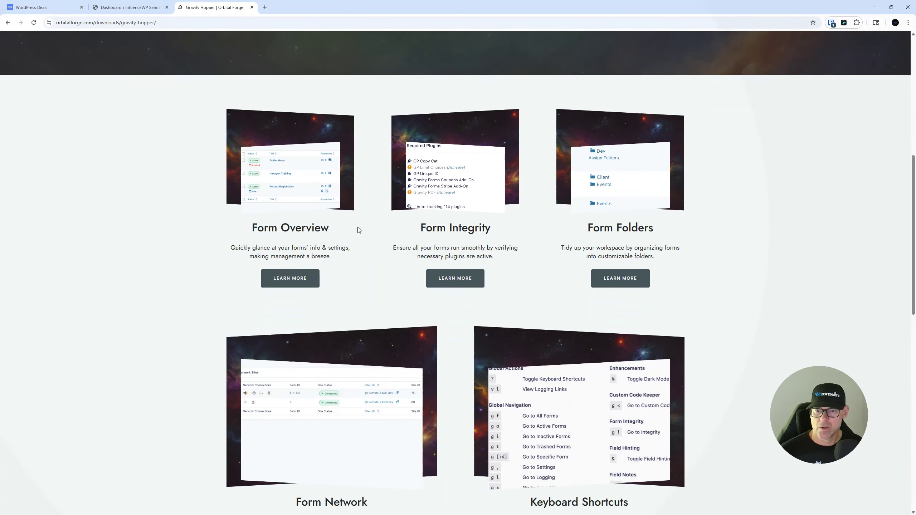
pyautogui.press('ctrl')
pyautogui.press('ctrl')
pyautogui.press('ctrl')
pyautogui.press('ctrl')
pyautogui.scroll(-5, 382, 278)
pyautogui.press('ctrl')
pyautogui.press('ctrl')
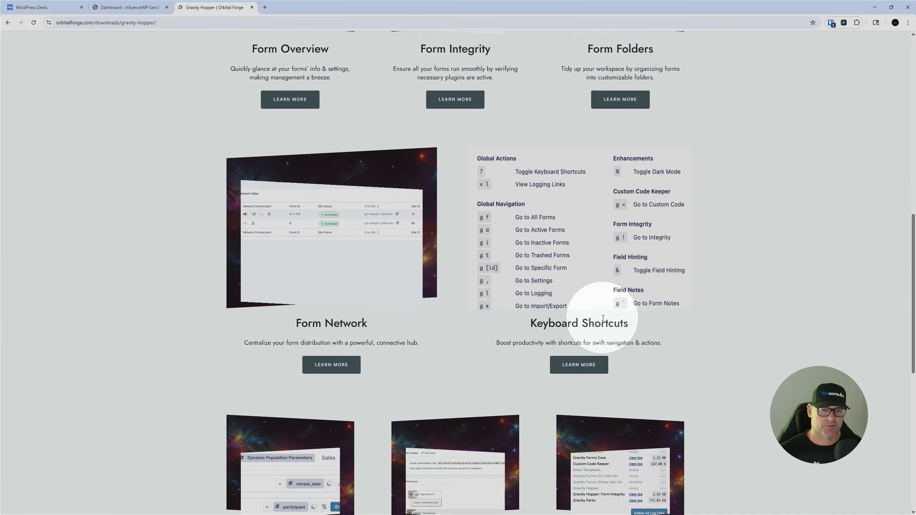
pyautogui.press('ctrl')
pyautogui.press('ctrl')
pyautogui.scroll(-5, 342, 342)
pyautogui.press('ctrl')
pyautogui.press('ctrl')
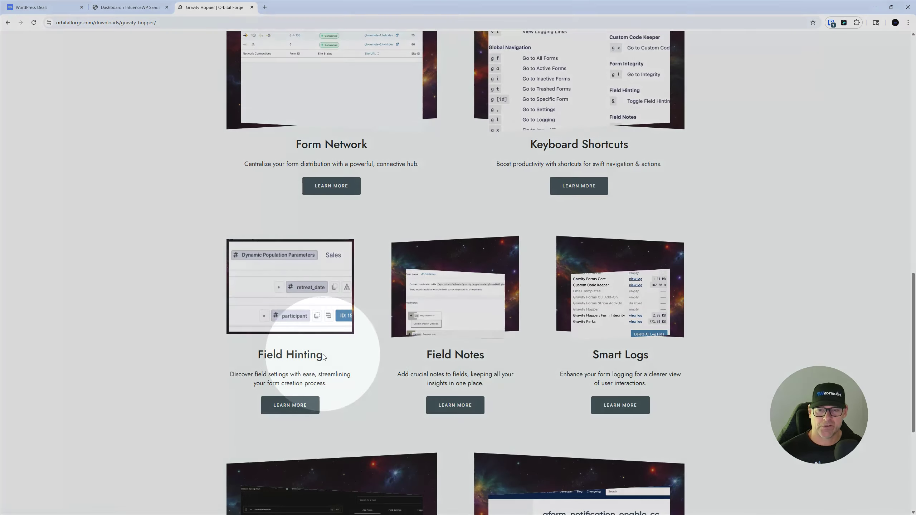
pyautogui.press('ctrl')
pyautogui.press('ctrl')
pyautogui.scroll(-6, 531, 338)
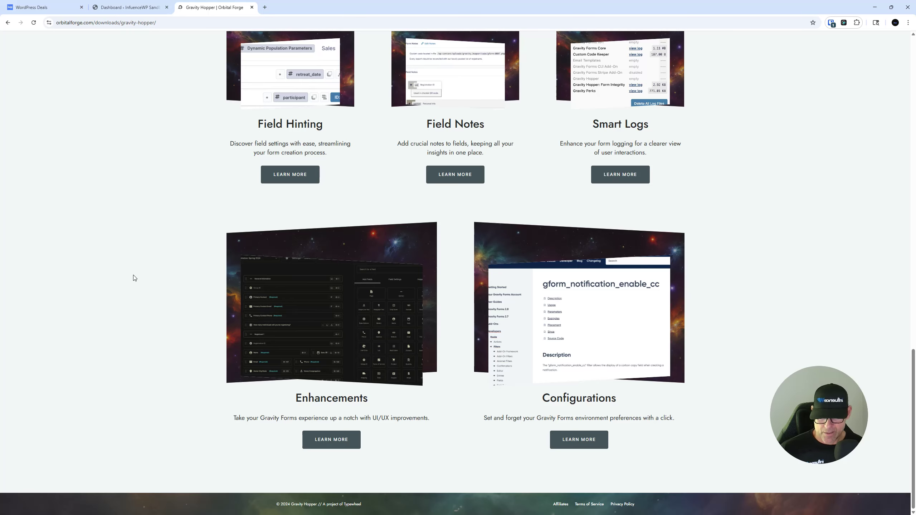
pyautogui.click(561, 505)
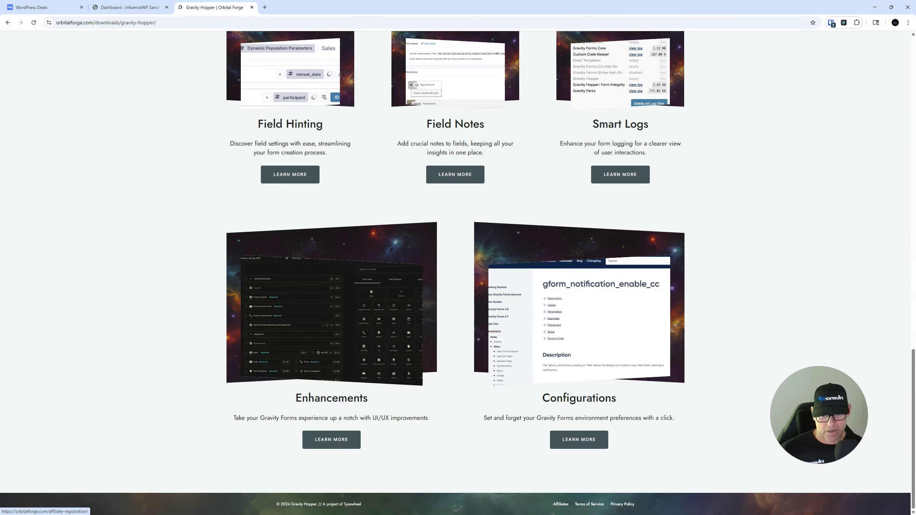
# - Open the Orbital Forge demo in a new tab to view its launch form, and close that tab
pyautogui.scroll(20, 635, 177)
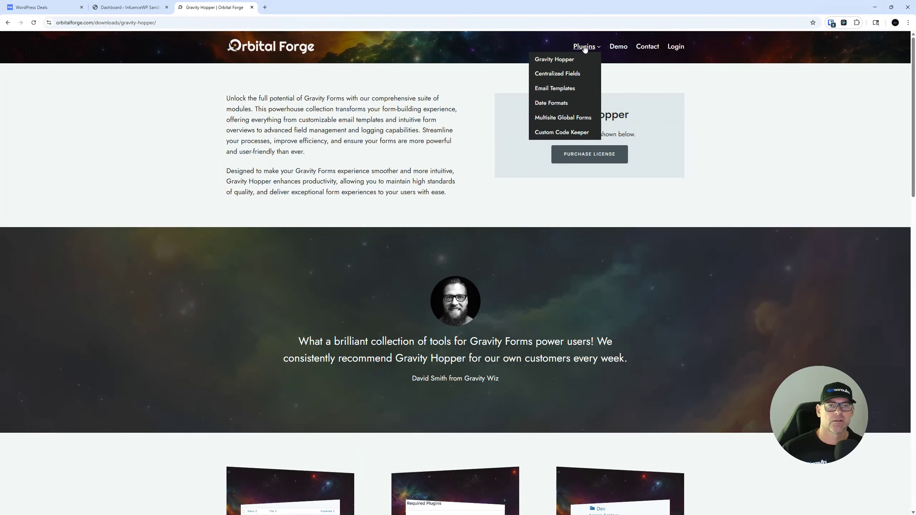
pyautogui.click(618, 49)
pyautogui.rightClick(617, 49)
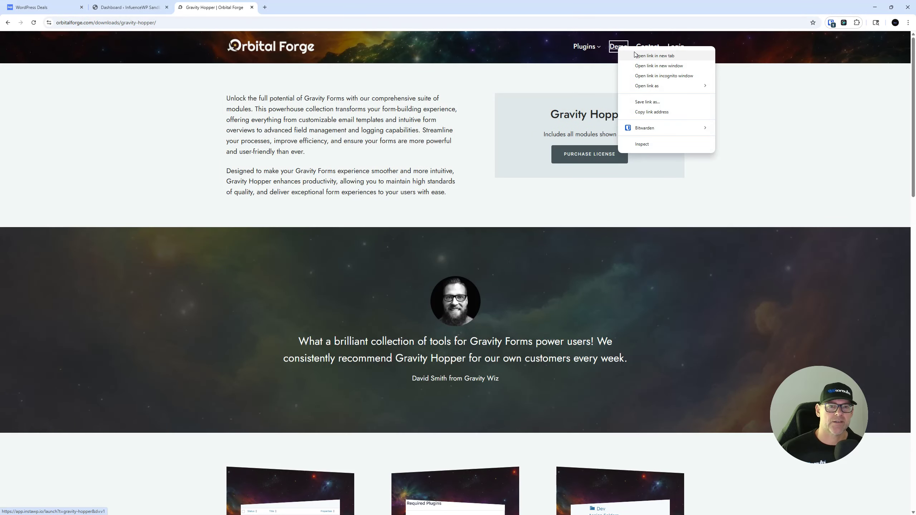
pyautogui.click(635, 55)
pyautogui.click(302, 5)
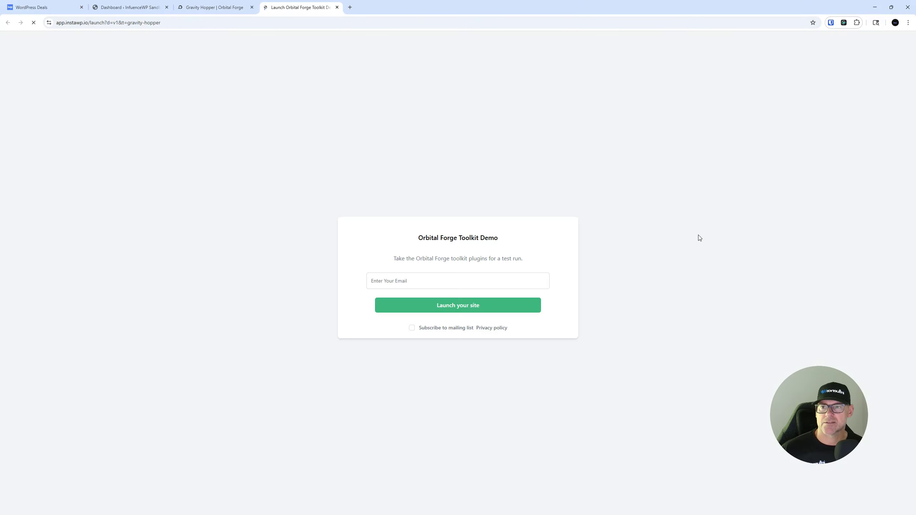
pyautogui.click(336, 8)
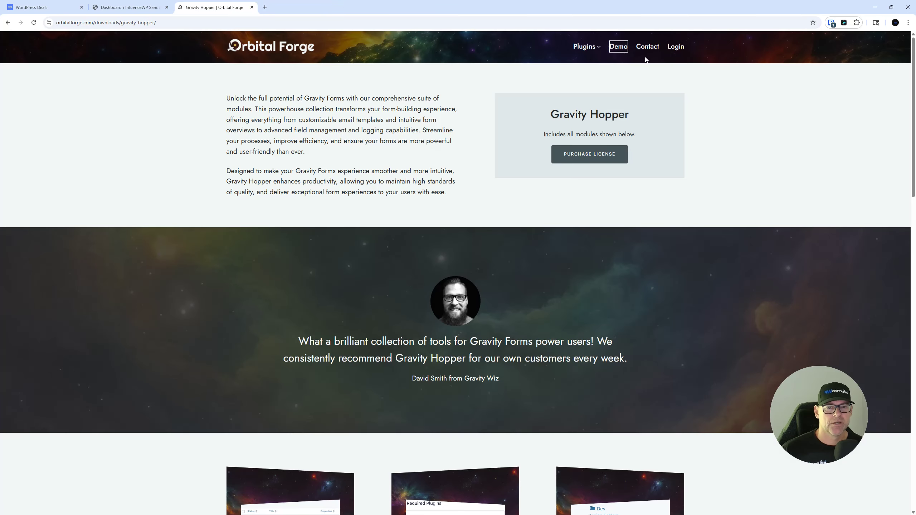
pyautogui.scroll(-15, 396, 196)
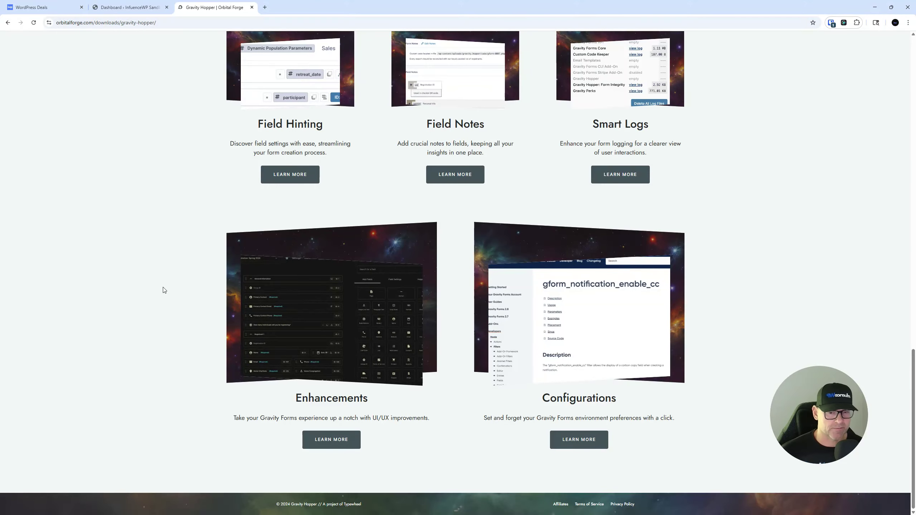
pyautogui.scroll(15, 210, 307)
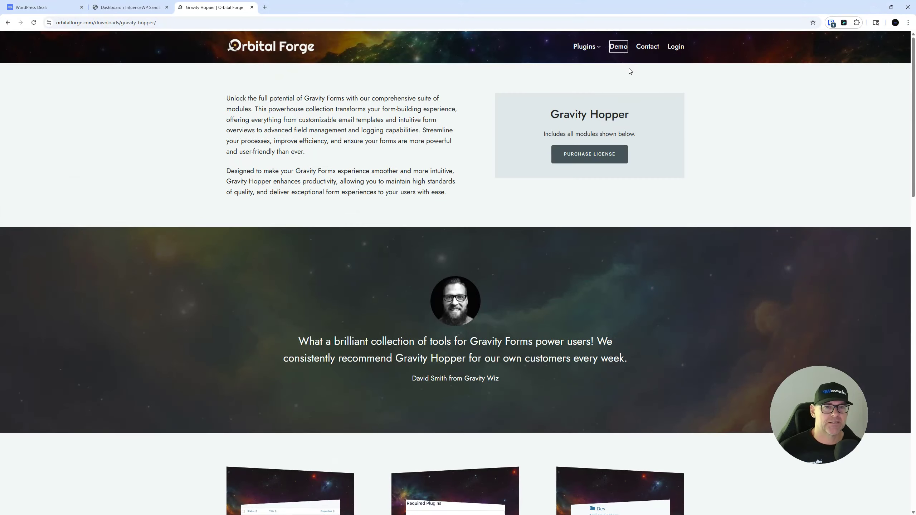
pyautogui.scroll(-15, 507, 211)
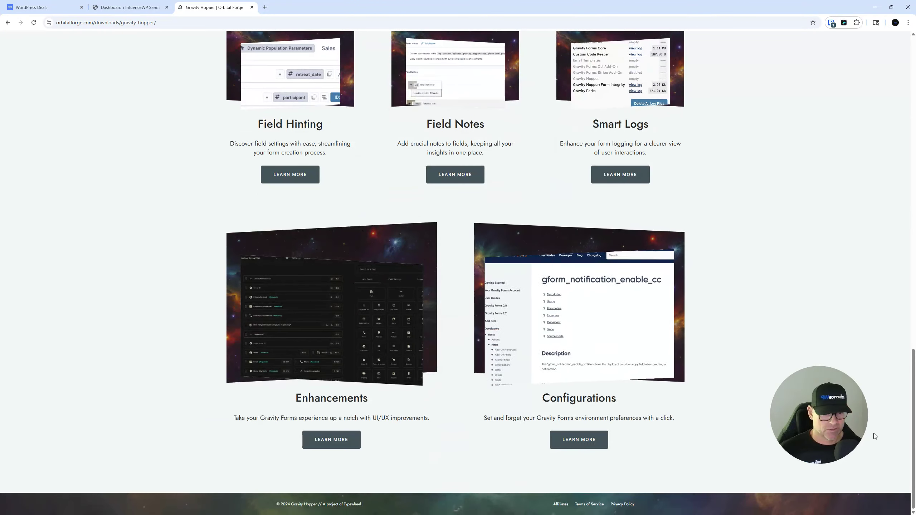
pyautogui.scroll(15, 171, 82)
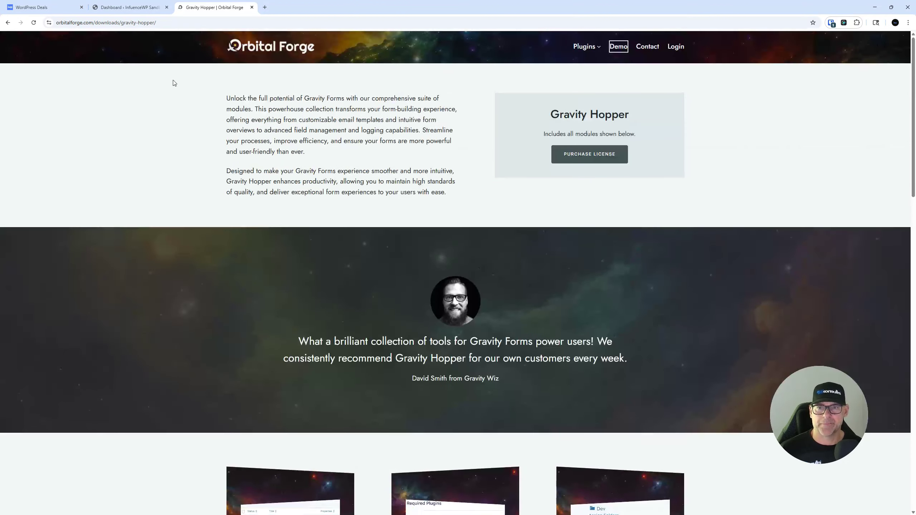
# - Go to the Orbital Forge homepage and look over the plugins offered there
pyautogui.click(238, 51)
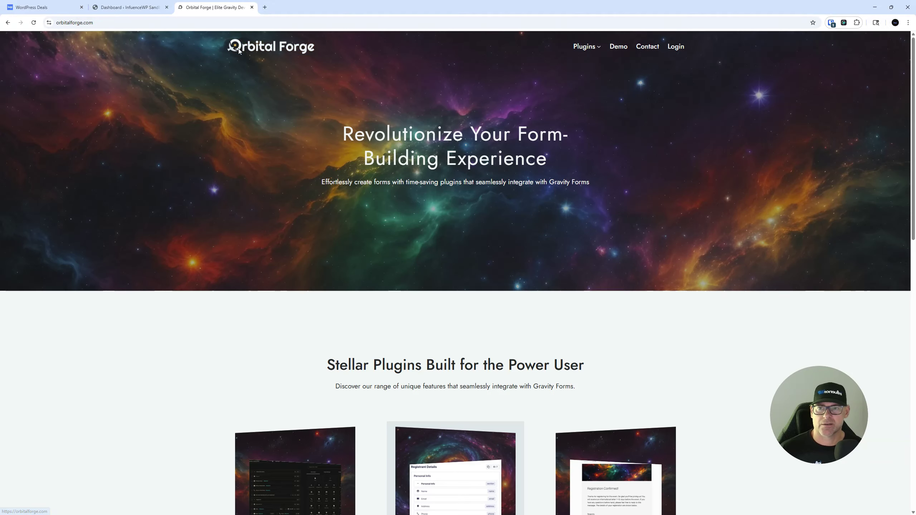
pyautogui.scroll(-15, 304, 226)
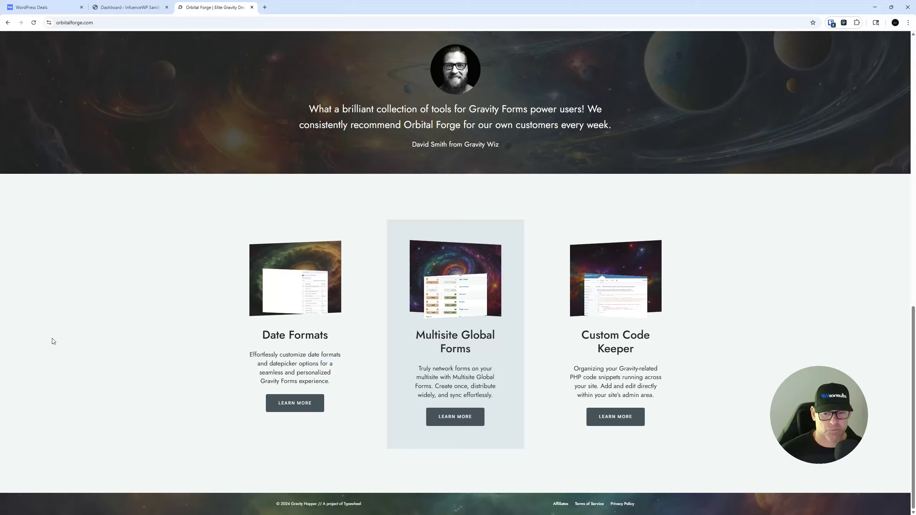
pyautogui.scroll(15, 65, 342)
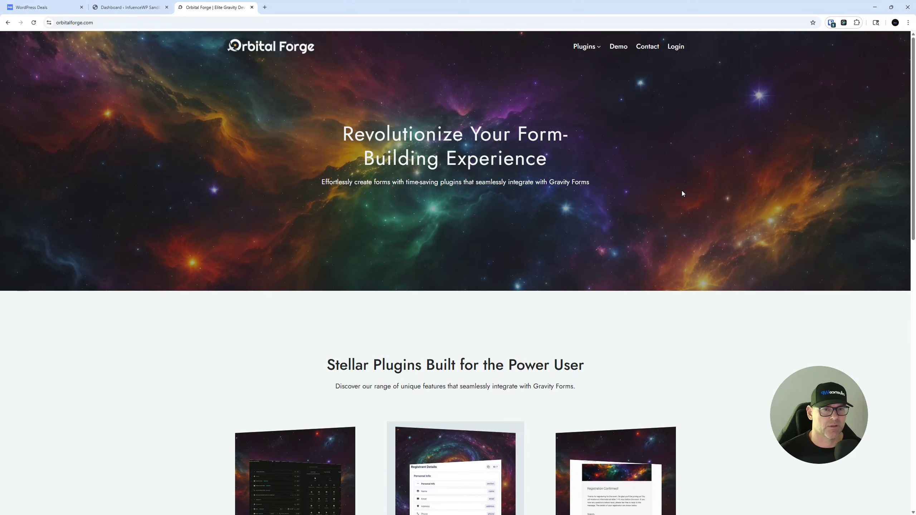
# - View the Orbital Forge contact page and return to the Gravity Hopper product page
pyautogui.click(647, 47)
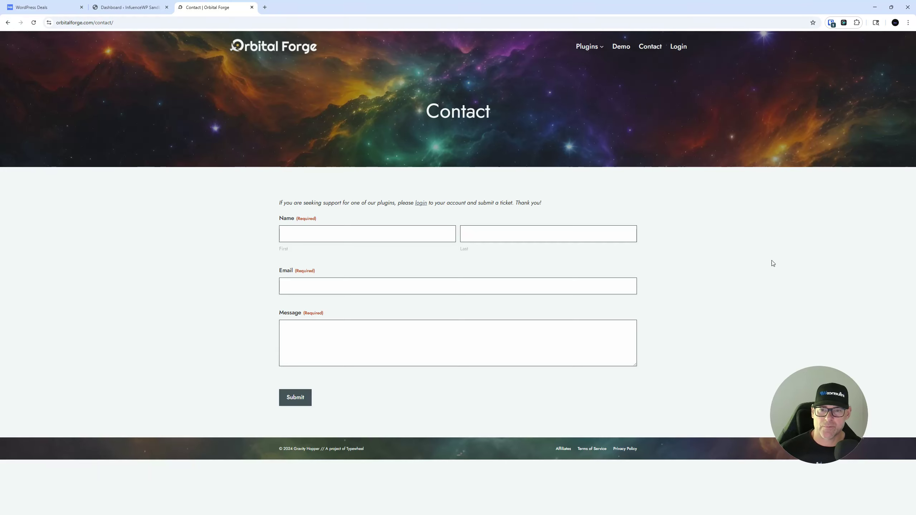
pyautogui.click(8, 23)
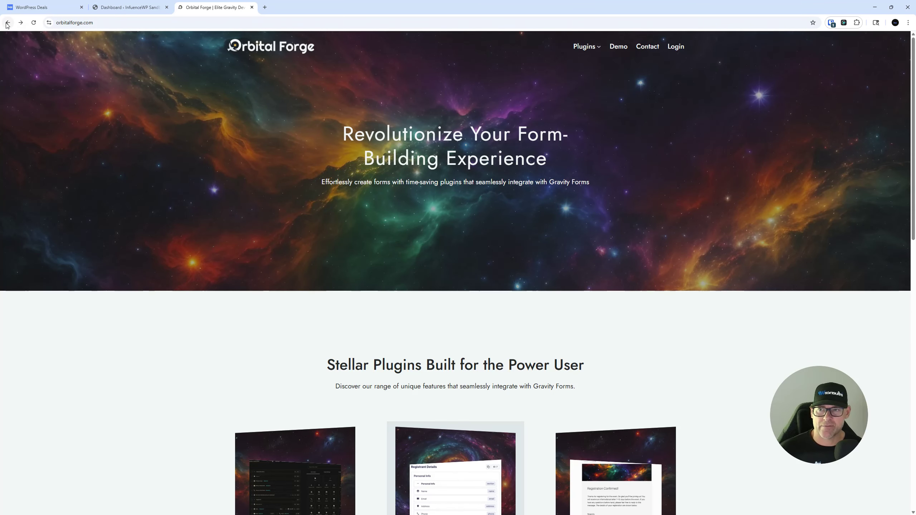
pyautogui.click(8, 23)
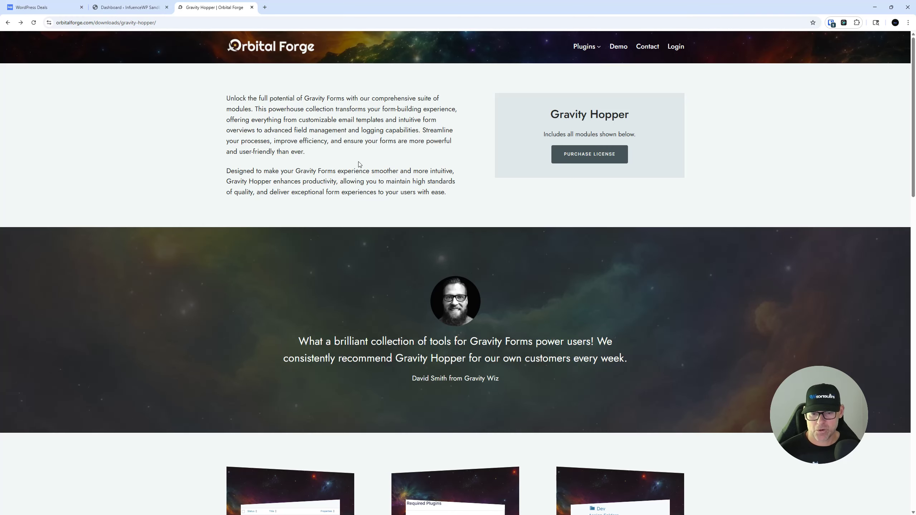
pyautogui.scroll(-8, 361, 166)
pyautogui.scroll(-6, 448, 352)
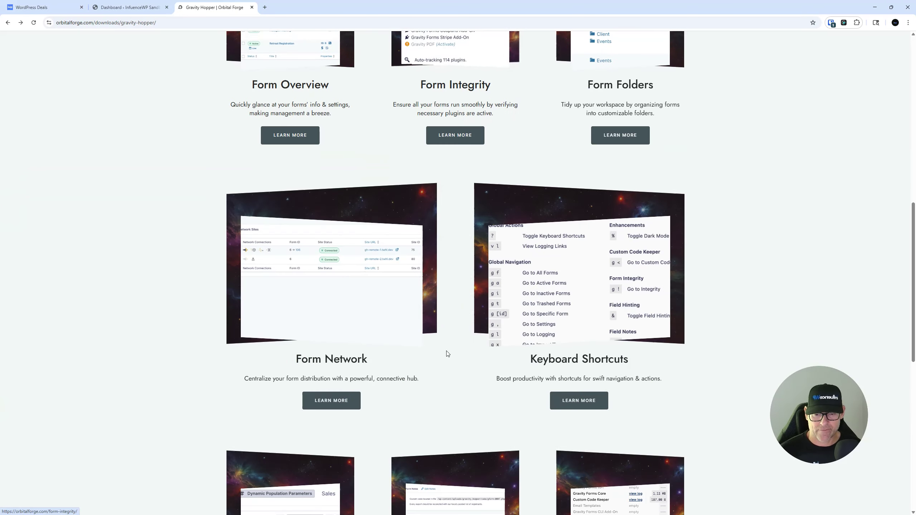
pyautogui.scroll(8, 447, 353)
pyautogui.scroll(5, 446, 352)
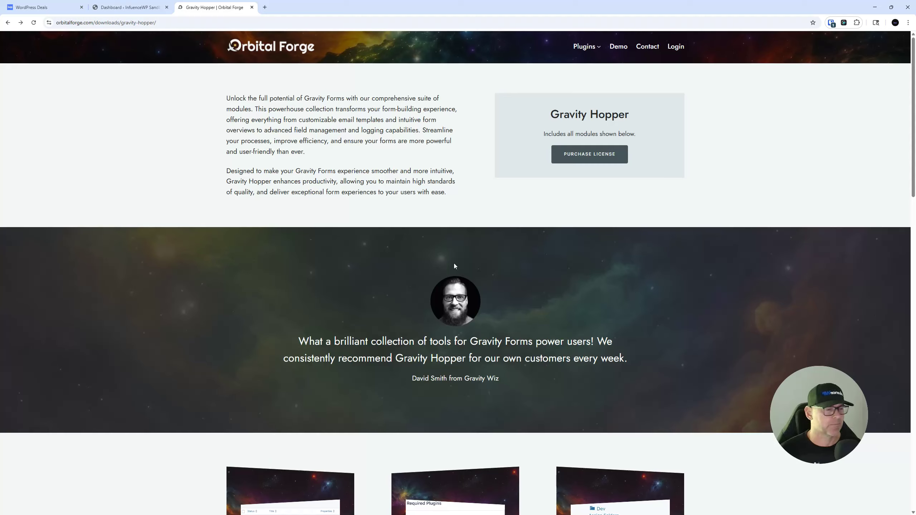
# - Switch to the InfluenceWP Sandbox WordPress admin and open its list of installed plugins
pyautogui.click(120, 3)
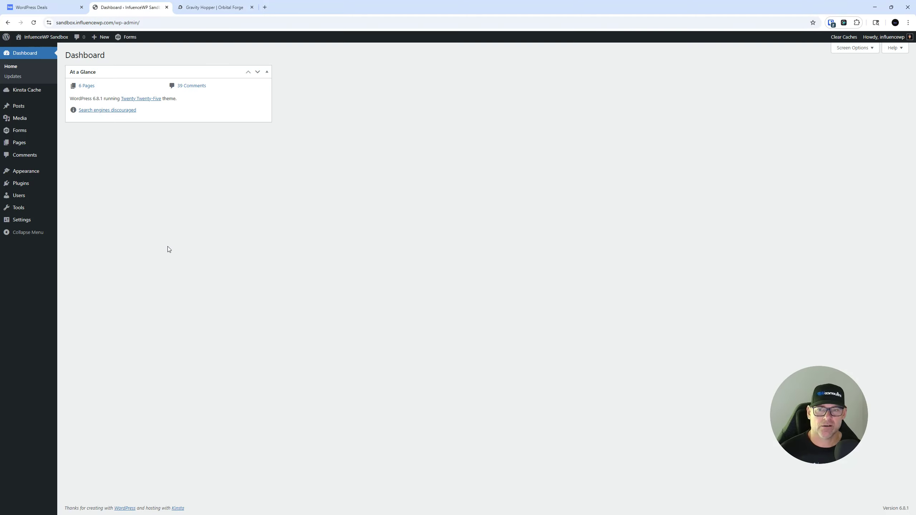
pyautogui.click(21, 183)
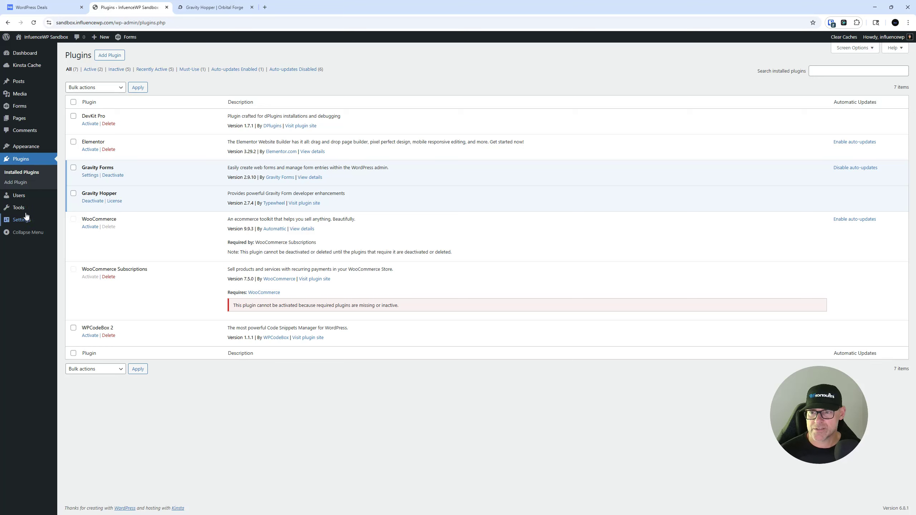
# - Open the Gravity Hopper section of the Gravity Forms settings and go to the management page for available form folders
pyautogui.moveTo(6, 110)
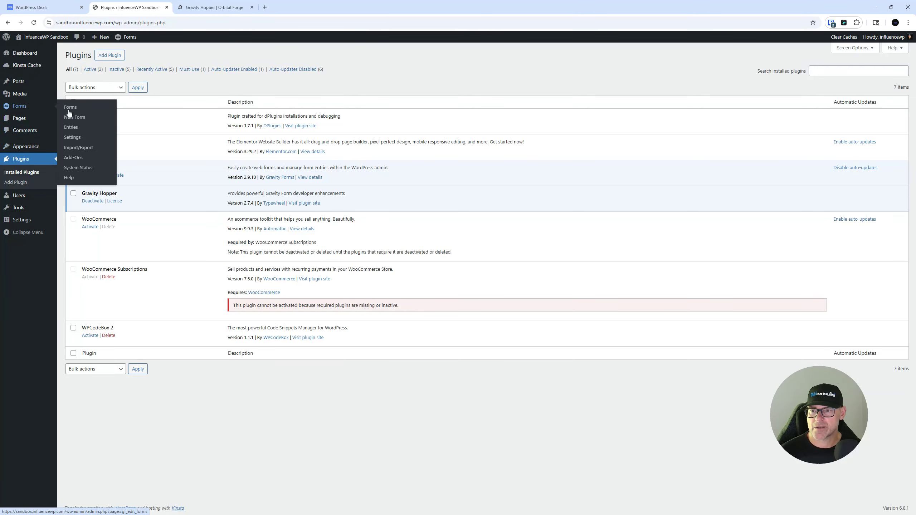
pyautogui.click(71, 138)
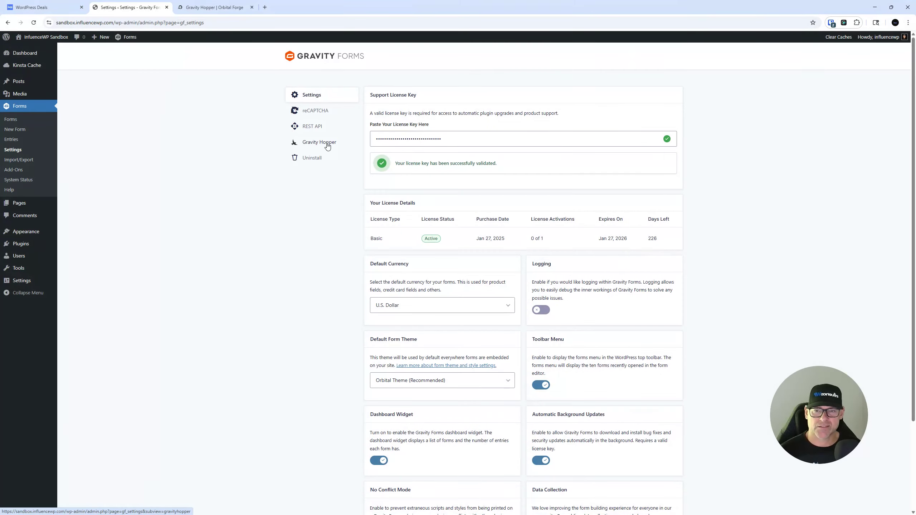
pyautogui.click(326, 144)
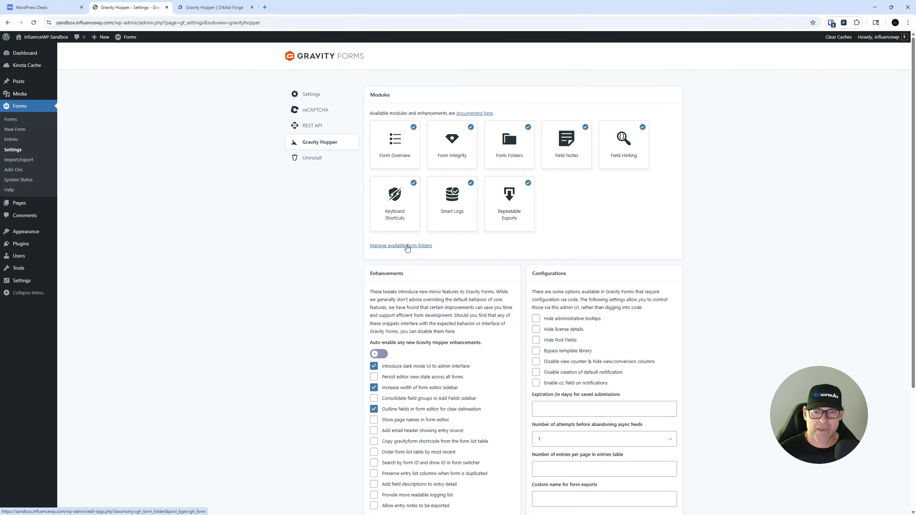
pyautogui.click(408, 248)
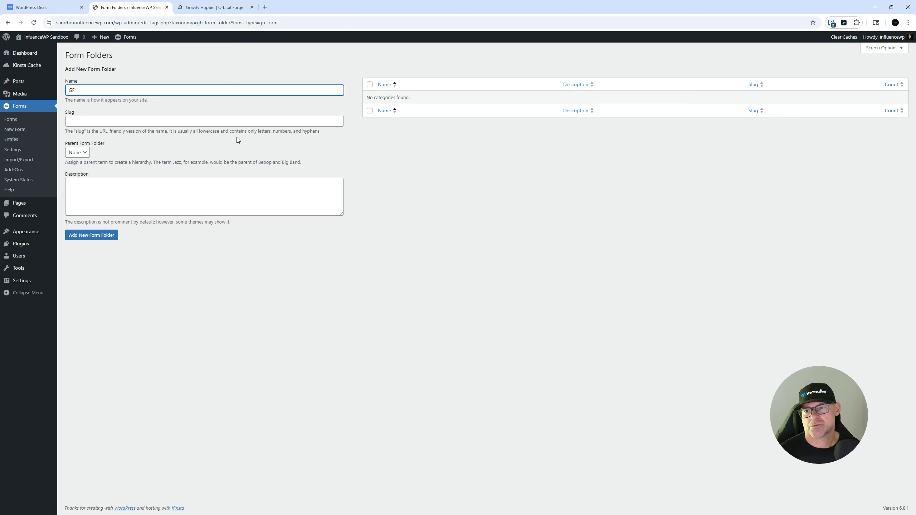
# - Add two form folders named GF 1 and GF2, and go to the Gravity Forms list of forms
pyautogui.click(112, 234)
pyautogui.click(180, 112)
pyautogui.write('G')
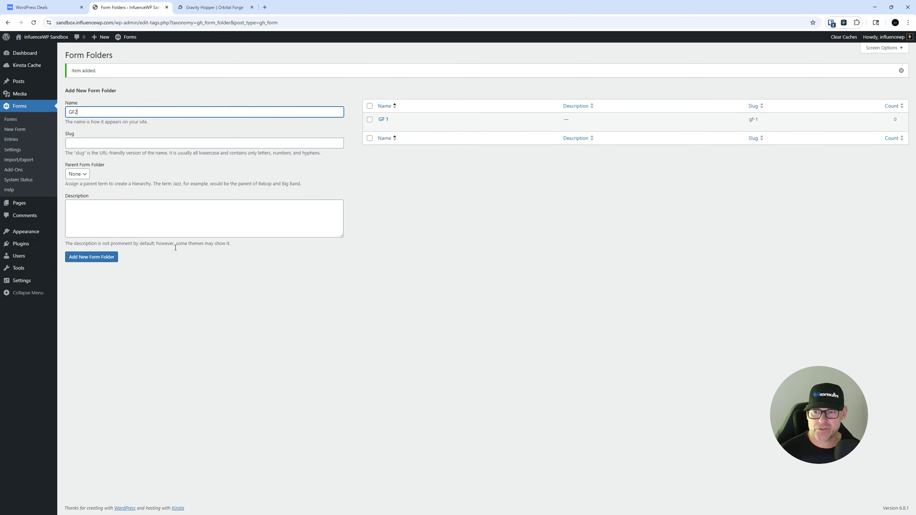
pyautogui.write('F2')
pyautogui.click(112, 257)
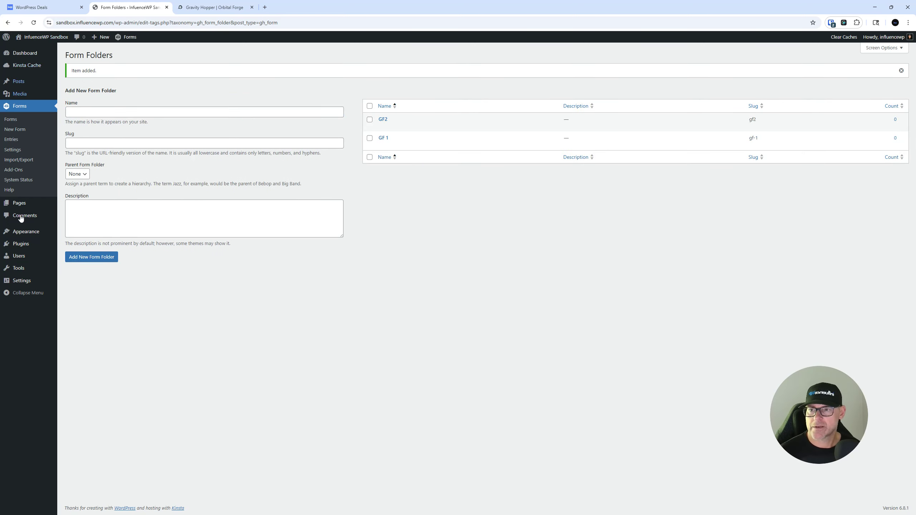
pyautogui.click(14, 124)
pyautogui.moveTo(611, 173)
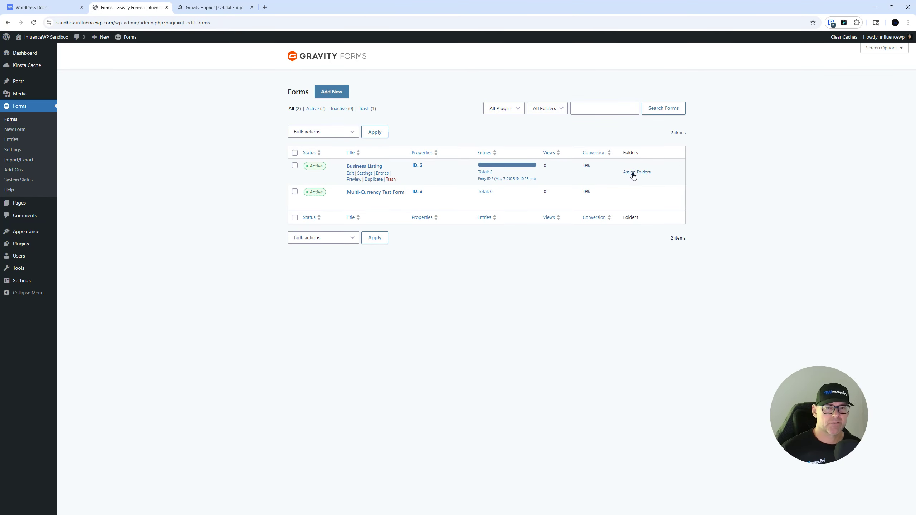
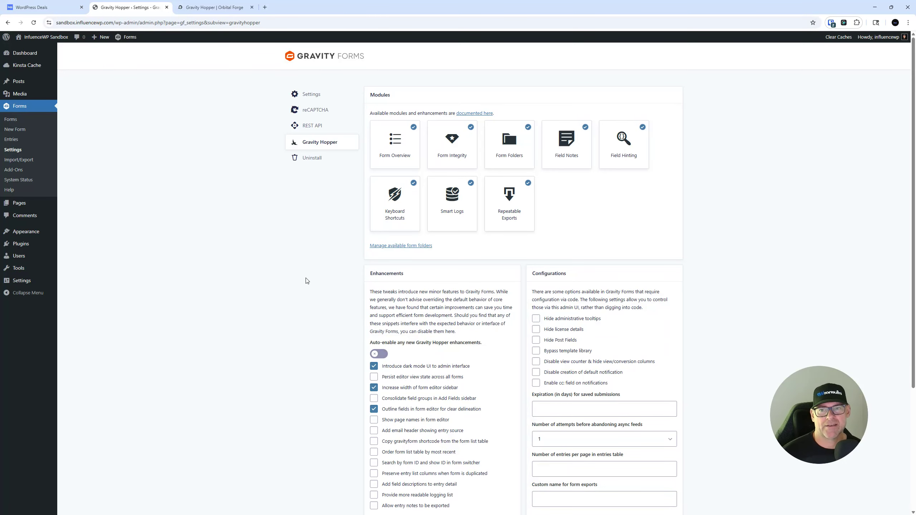
# - Disable the outlined fields, wider form editor sidebar and dark mode UI enhancements in Gravity Hopper, and save the settings
pyautogui.scroll(-3, 325, 313)
pyautogui.click(373, 302)
pyautogui.click(373, 280)
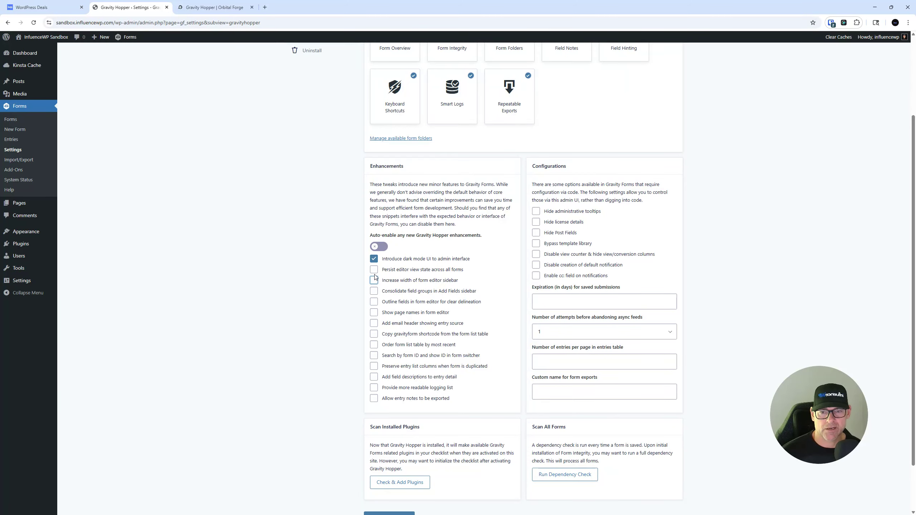
pyautogui.click(373, 258)
pyautogui.scroll(-2, 240, 288)
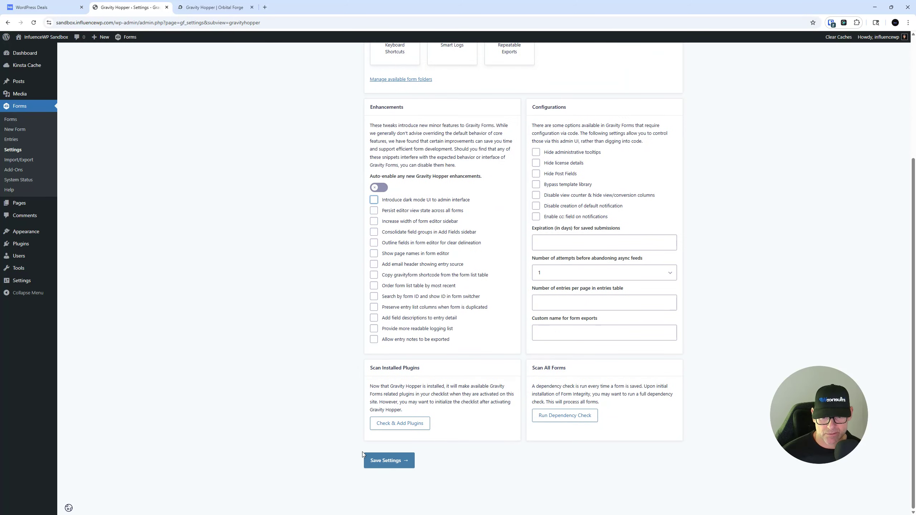
pyautogui.click(375, 457)
pyautogui.scroll(-5, 469, 180)
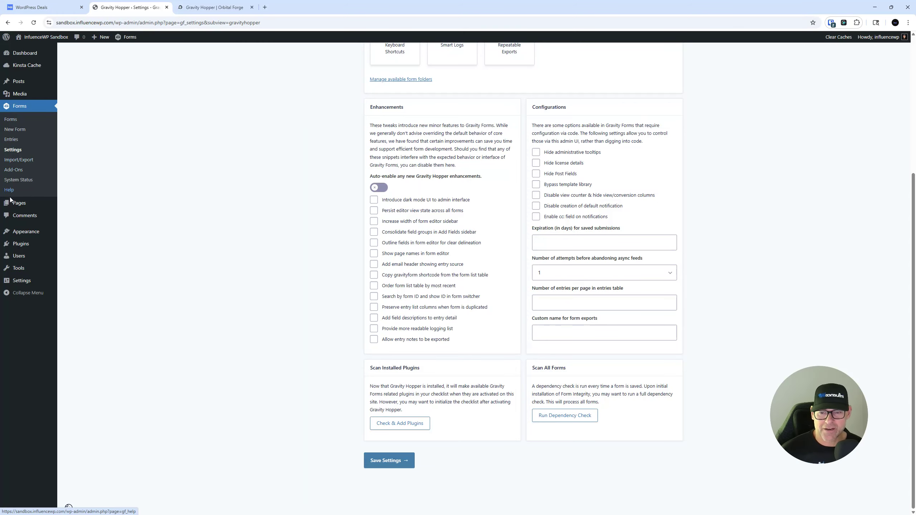
pyautogui.scroll(5, 274, 291)
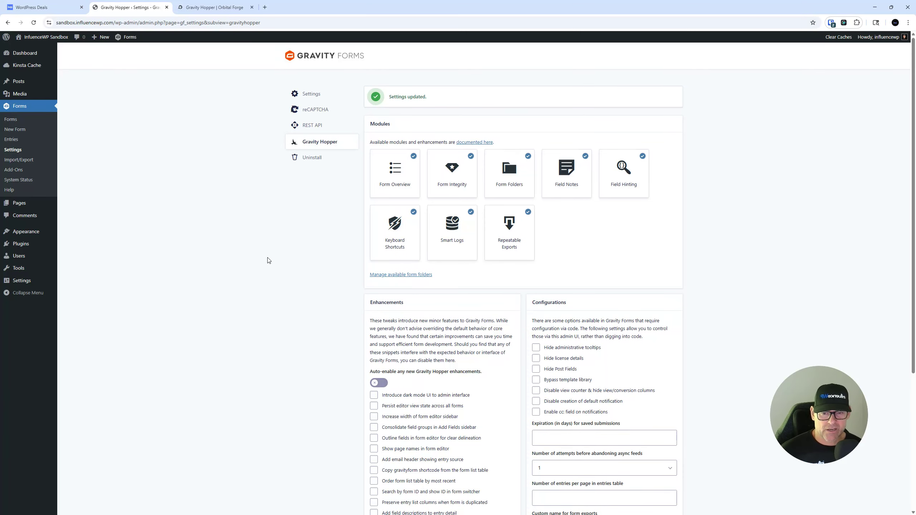
# - Enable the enhancement that introduces the dark mode UI to the admin interface, save, and reload the Gravity Hopper settings
pyautogui.scroll(-4, 265, 260)
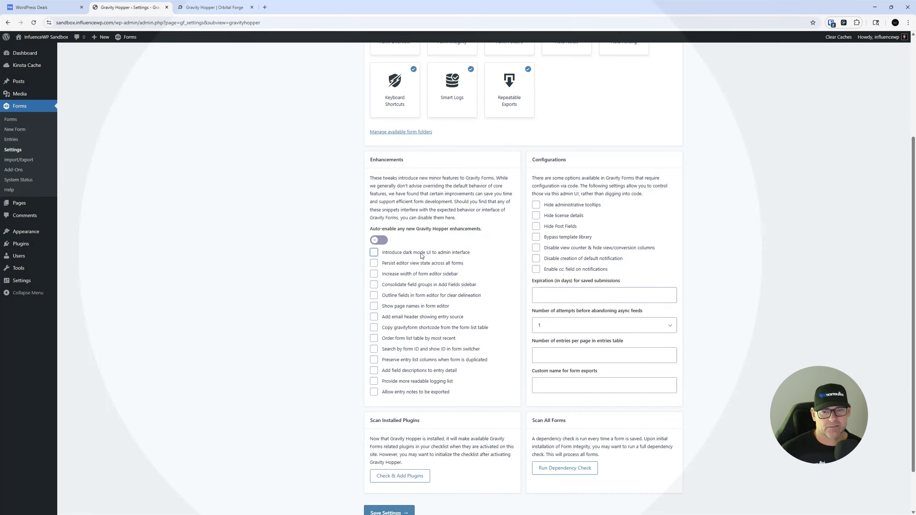
pyautogui.click(421, 254)
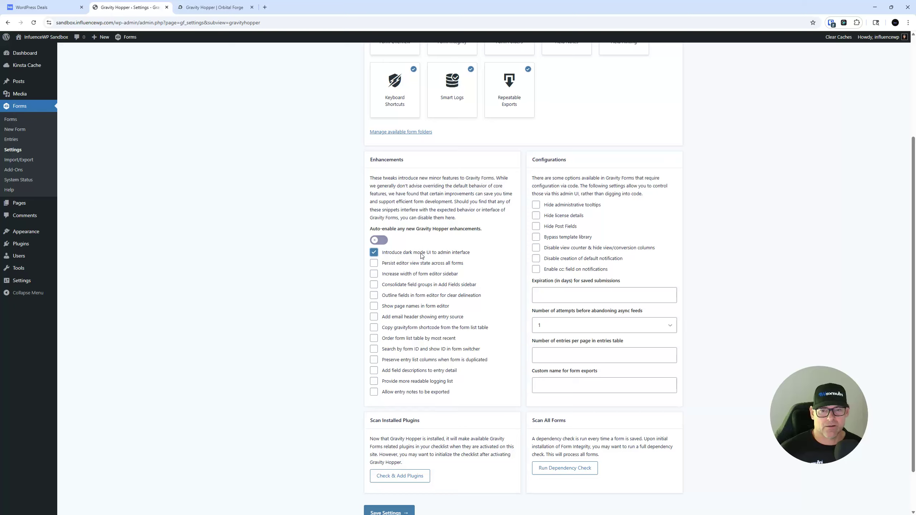
pyautogui.scroll(-2, 319, 270)
pyautogui.click(393, 460)
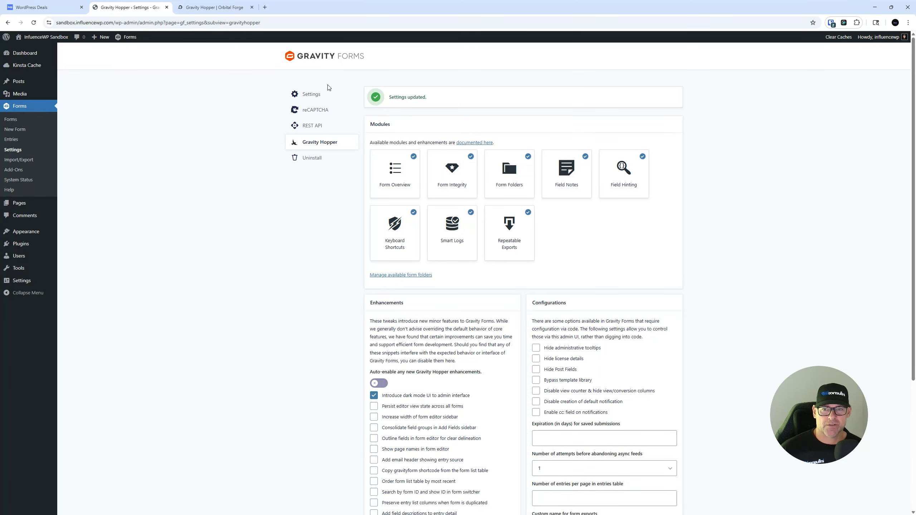
pyautogui.click(313, 95)
pyautogui.click(320, 141)
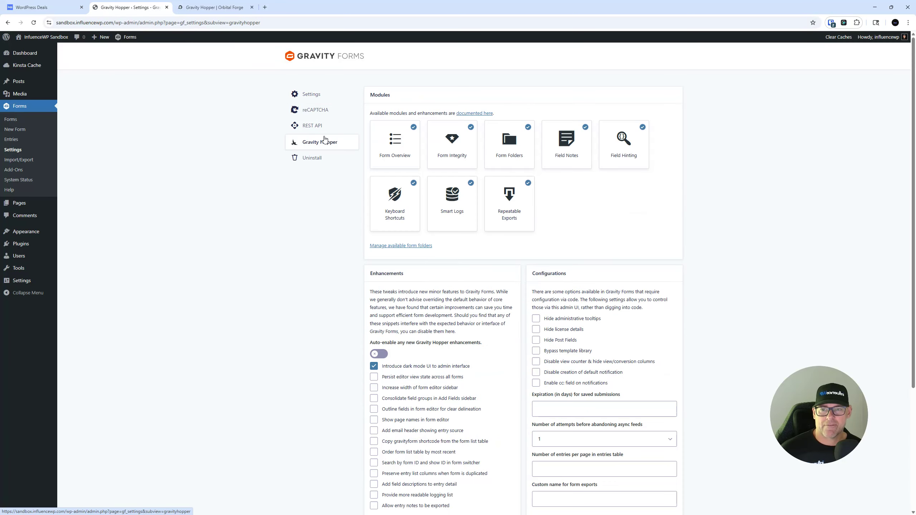
# - View the Business Listing form in the form editor and return to the Gravity Hopper settings
pyautogui.click(11, 119)
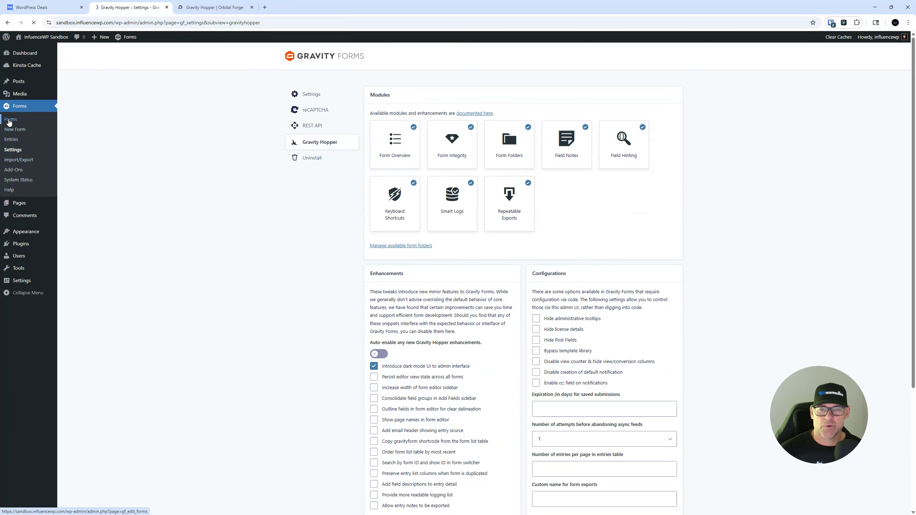
pyautogui.click(372, 166)
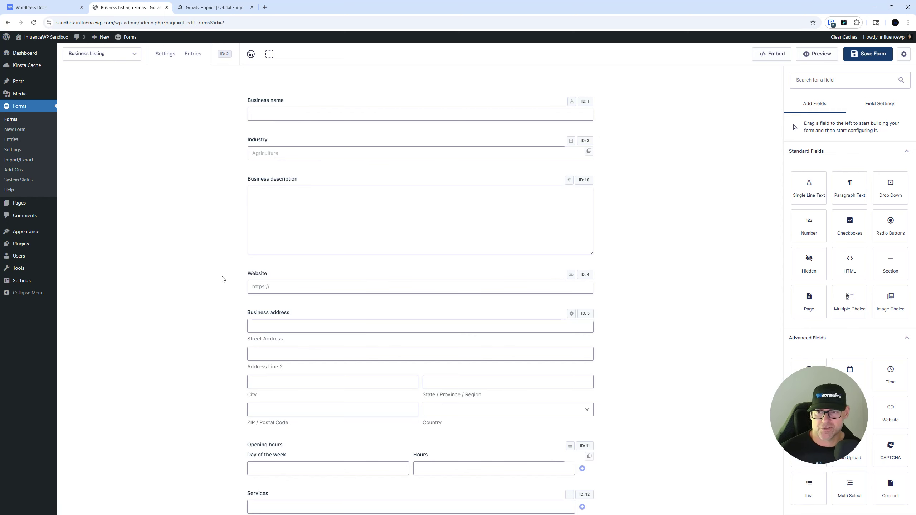
pyautogui.click(24, 152)
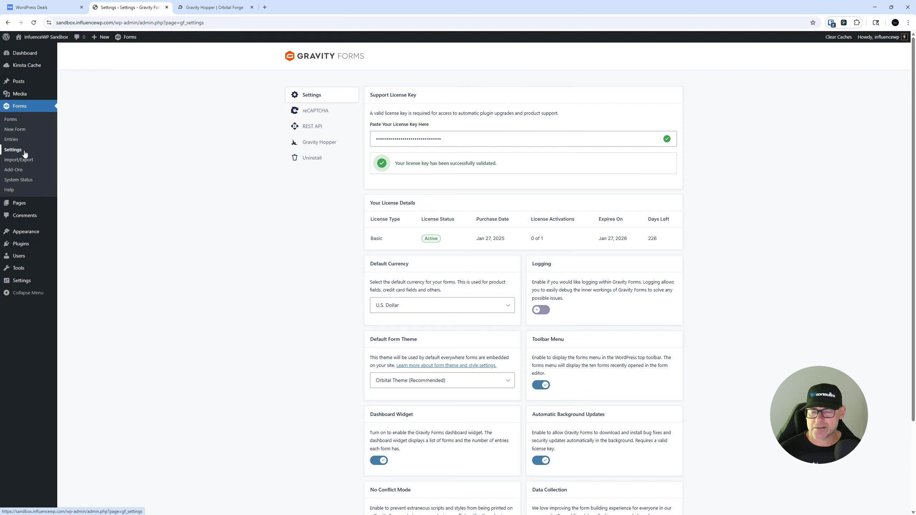
pyautogui.click(312, 144)
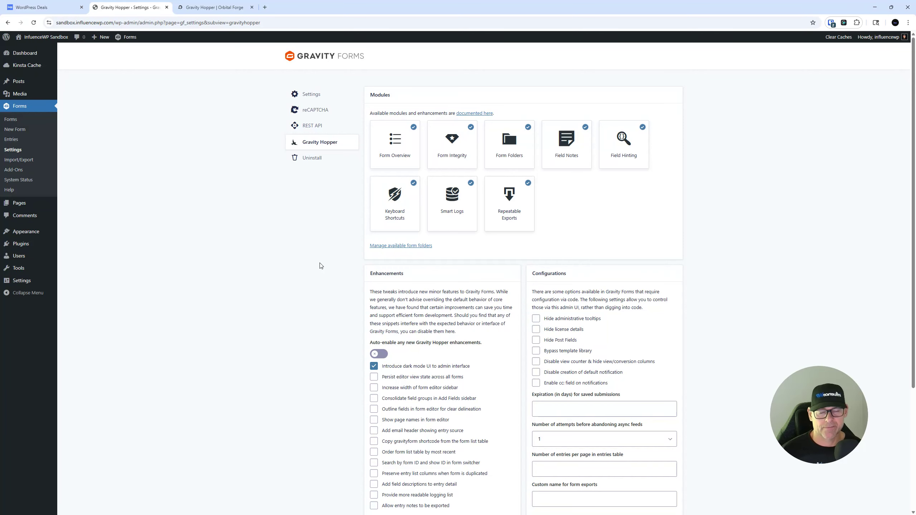
# - Turn on auto-enabling of any new Gravity Hopper enhancements, save the settings and check the enhancements list
pyautogui.scroll(-2, 312, 268)
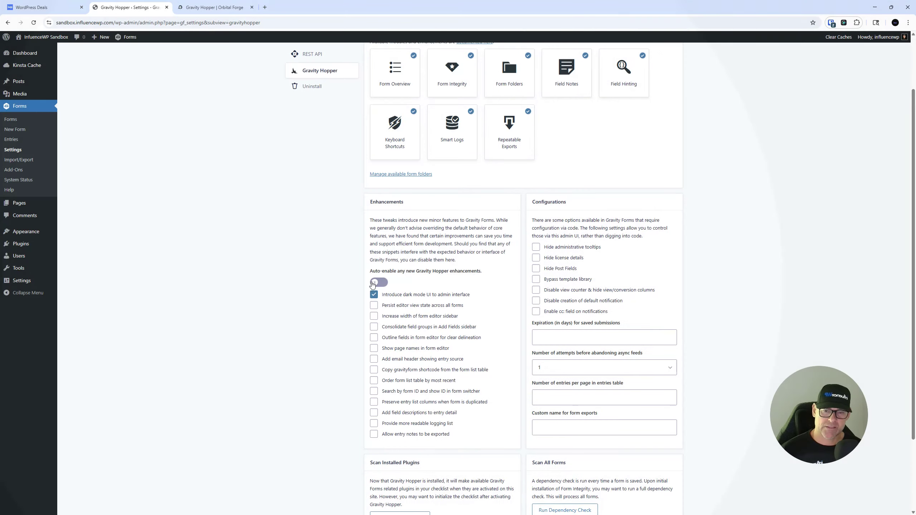
pyautogui.click(379, 283)
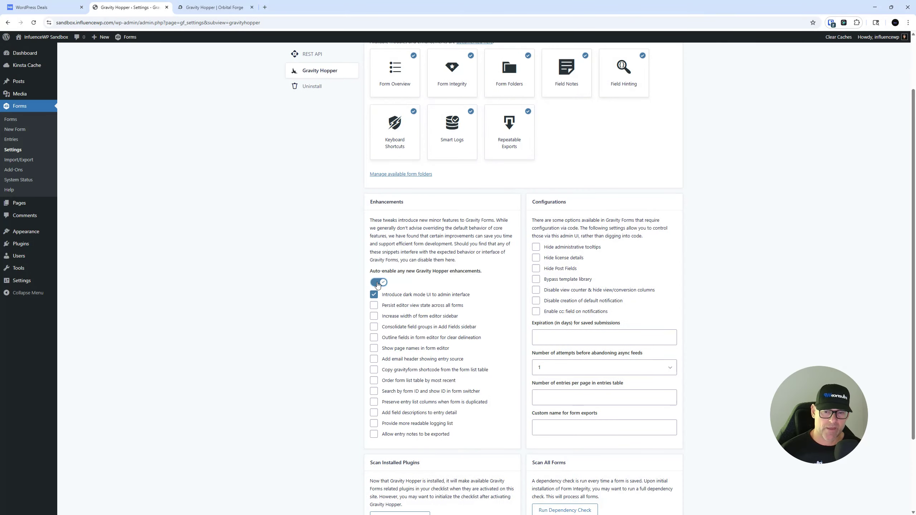
pyautogui.scroll(-3, 347, 380)
pyautogui.click(385, 460)
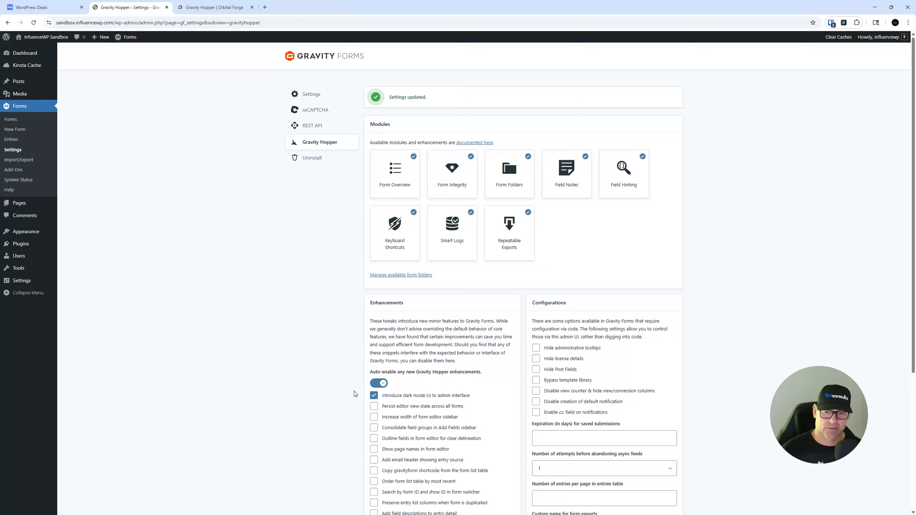
pyautogui.scroll(-3, 349, 377)
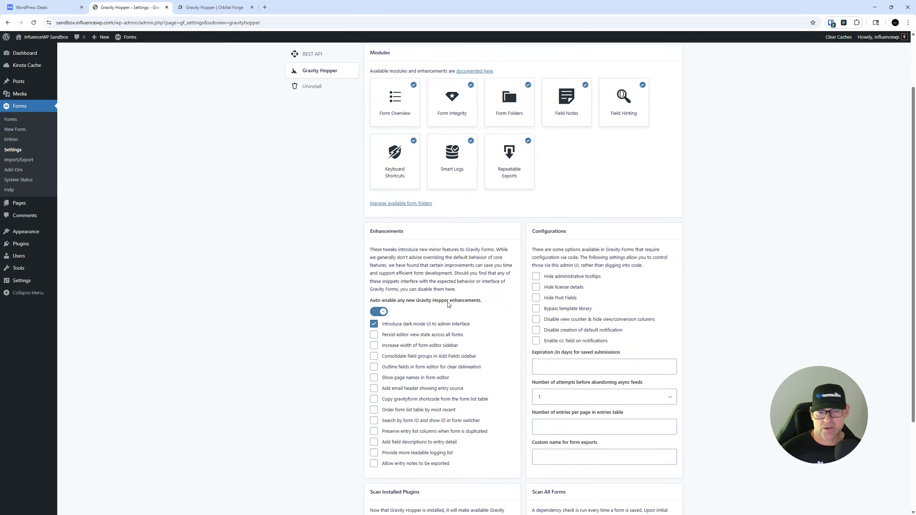
pyautogui.scroll(-1, 450, 327)
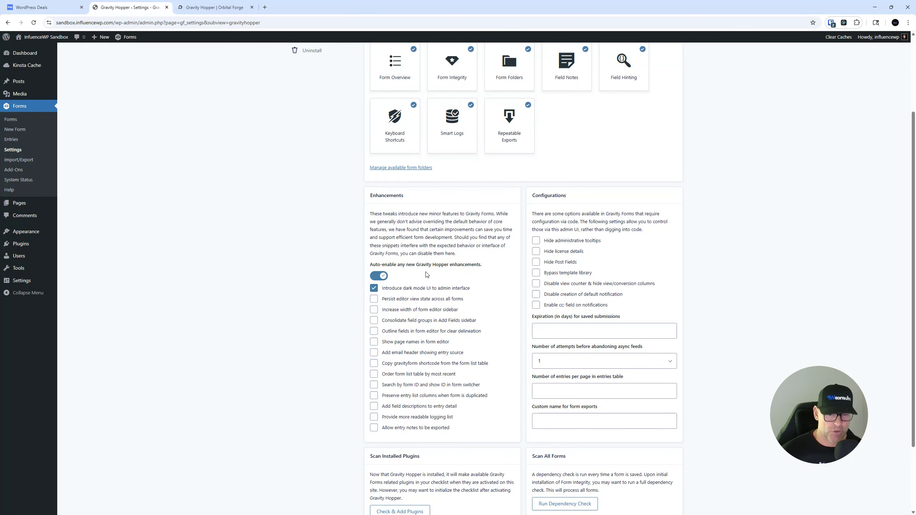
# - Turn off auto-enabling of new Gravity Hopper enhancements and save the settings
pyautogui.click(377, 276)
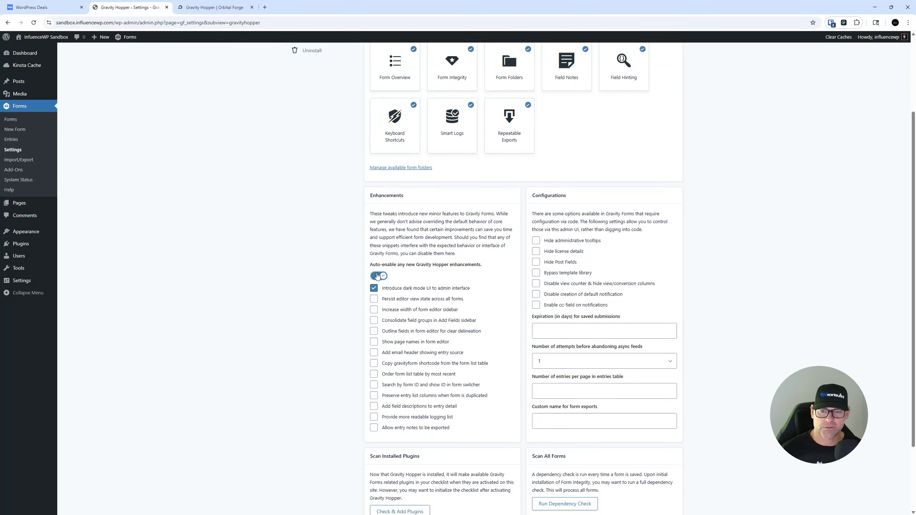
pyautogui.scroll(-1, 373, 299)
pyautogui.scroll(-1, 411, 330)
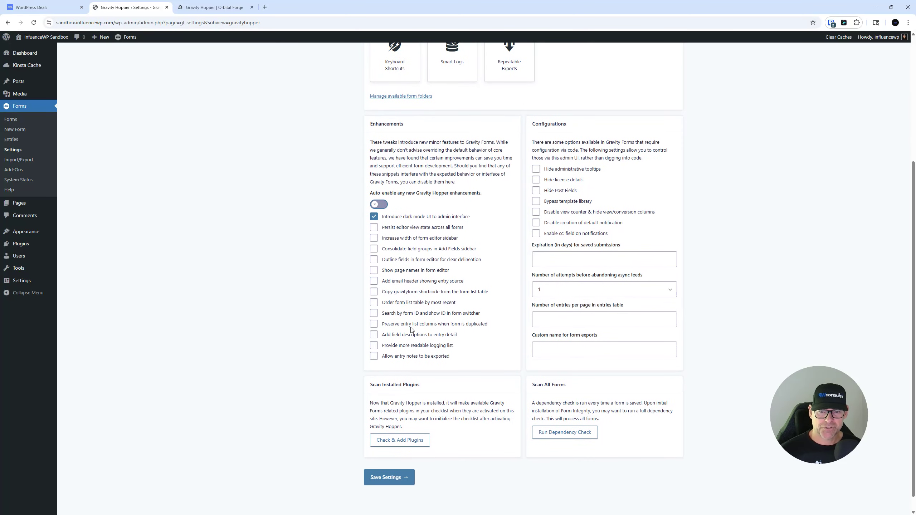
pyautogui.click(397, 482)
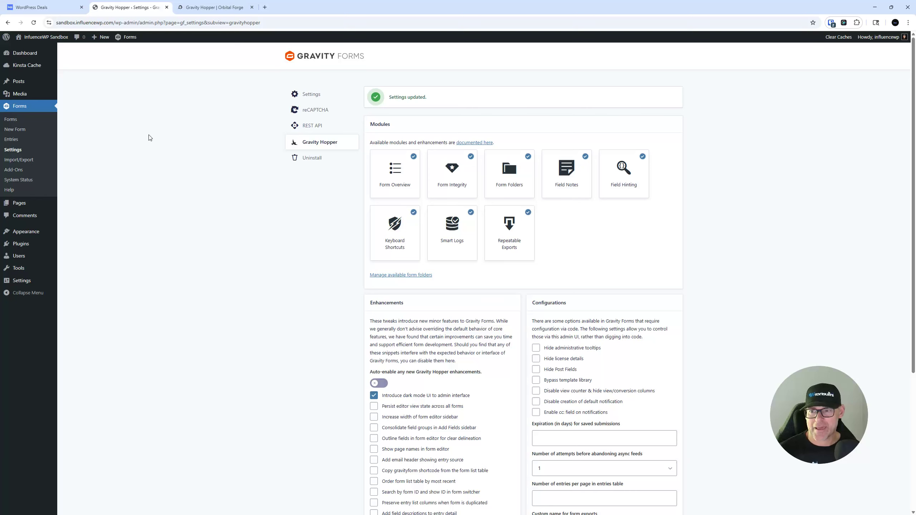
# - Open the forms list in a separate browser tab and open the Business Listing form for editing there
pyautogui.rightClick(18, 123)
pyautogui.click(39, 129)
pyautogui.click(212, 6)
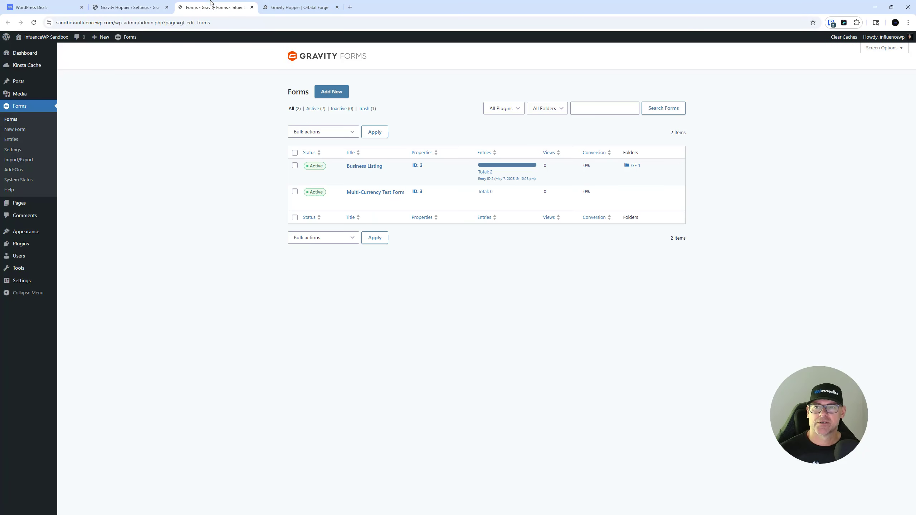
pyautogui.click(360, 166)
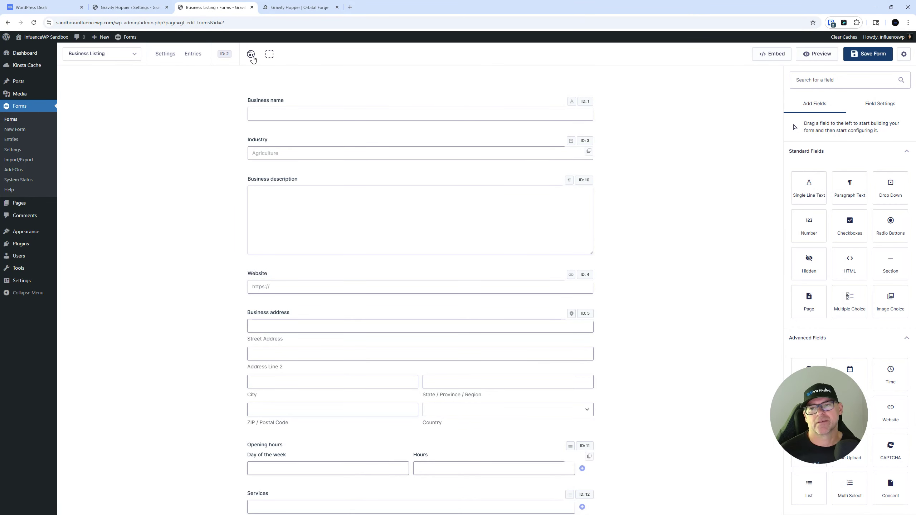
# - Switch the form editor to dark mode and back to light mode
pyautogui.click(251, 55)
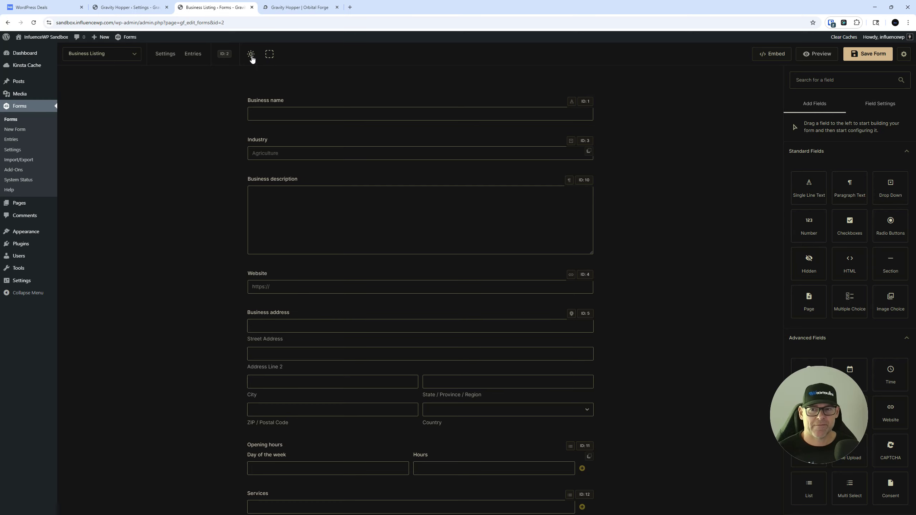
pyautogui.click(251, 58)
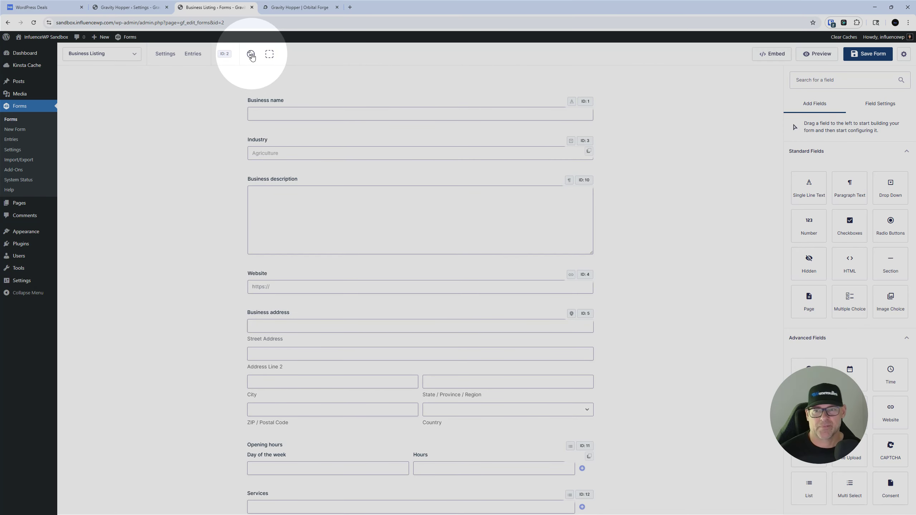
pyautogui.click(248, 54)
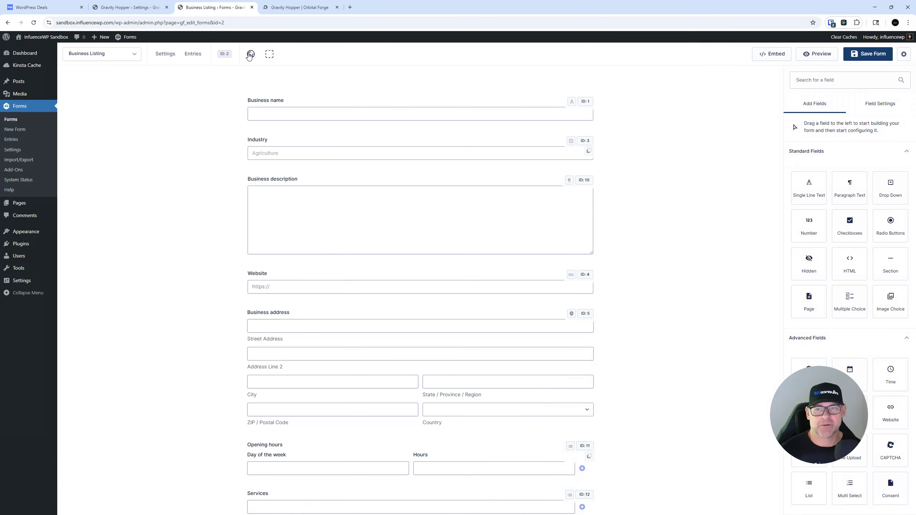
pyautogui.click(250, 54)
pyautogui.click(249, 54)
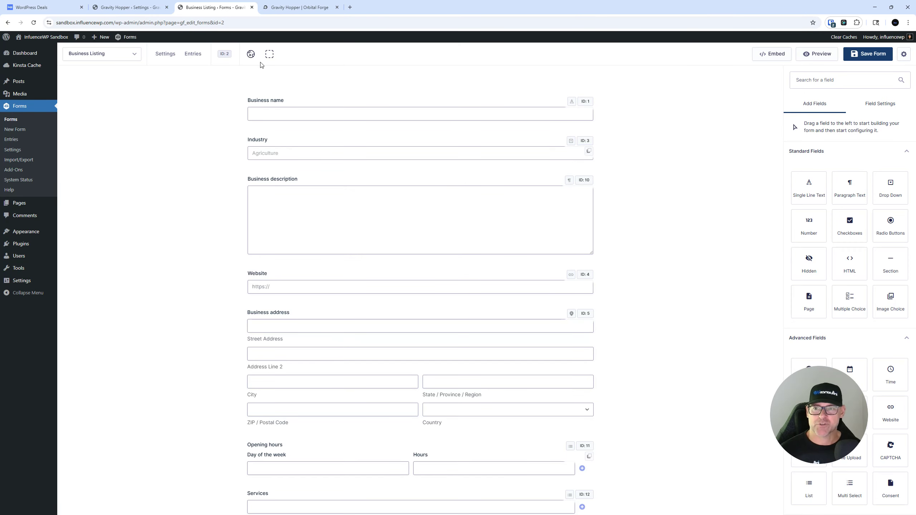
# - Duplicate the browser tab with the Business Listing form editor and return to the Gravity Hopper settings tab
pyautogui.rightClick(208, 7)
pyautogui.click(240, 72)
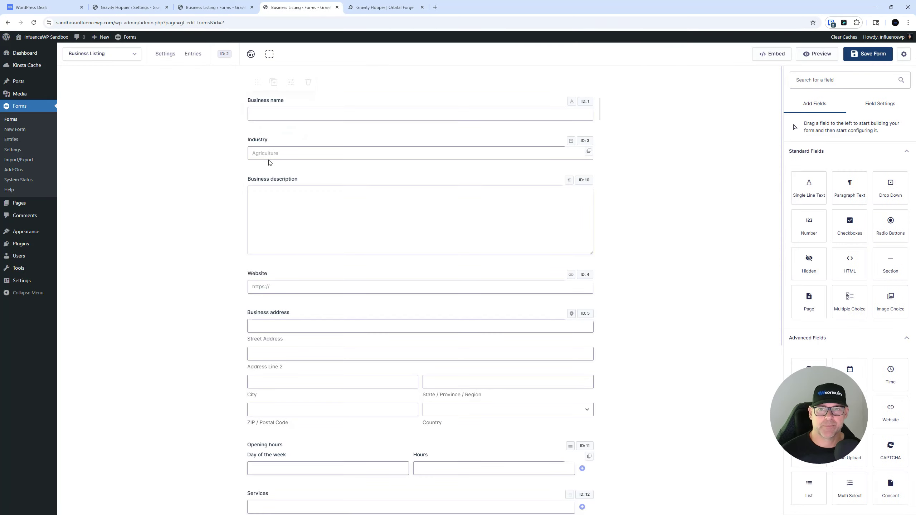
pyautogui.click(409, 4)
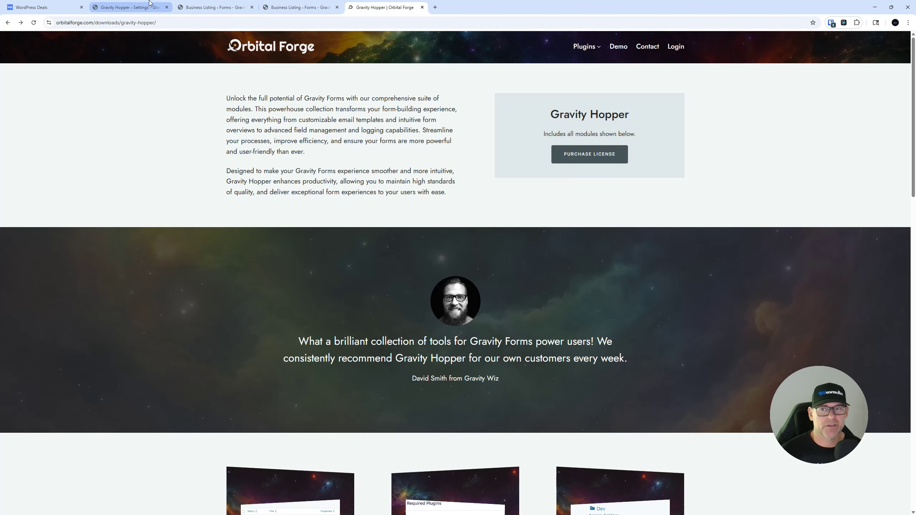
pyautogui.click(150, 4)
# - Enable the enhancement that increases the width of the form editor sidebar and save the Gravity Hopper settings
pyautogui.scroll(-2, 181, 216)
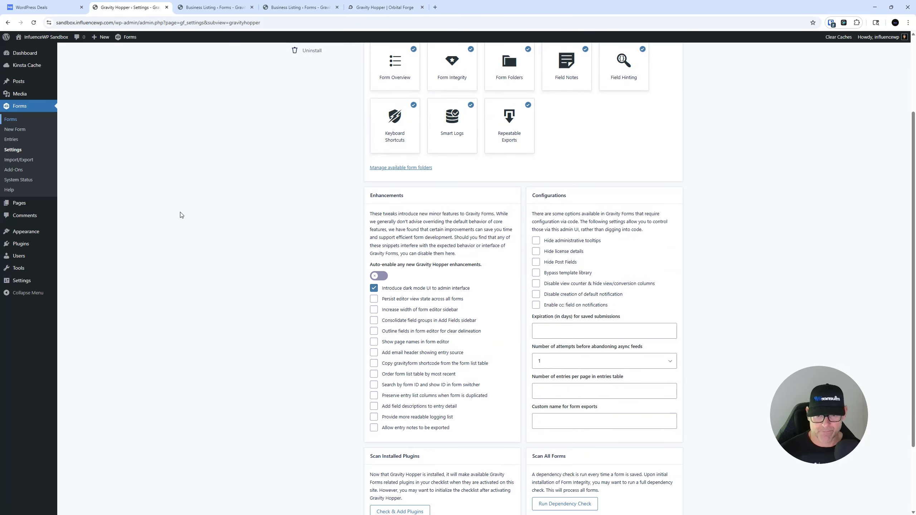
pyautogui.scroll(-2, 285, 281)
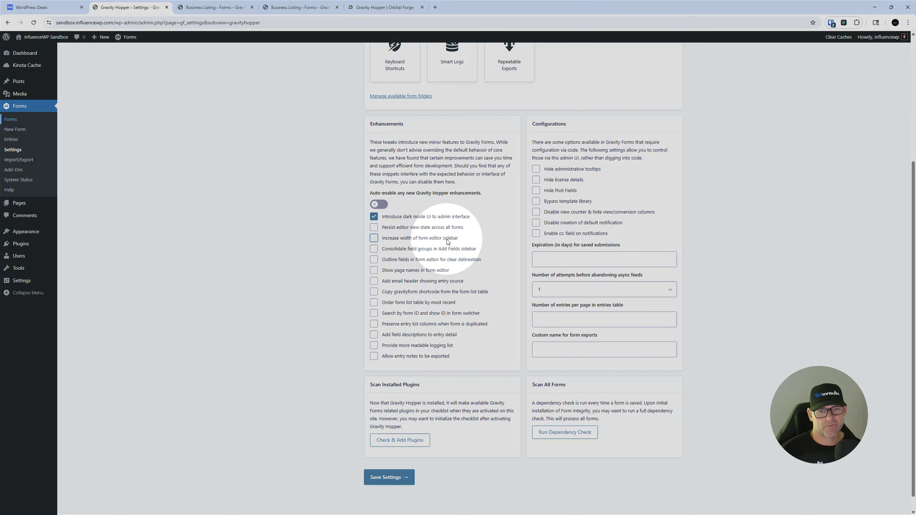
pyautogui.click(373, 238)
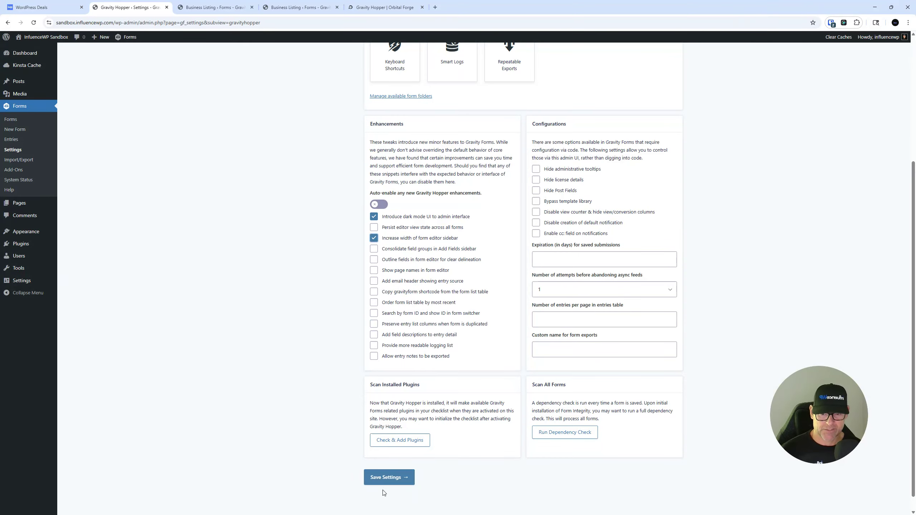
pyautogui.click(386, 477)
# - Compare the sidebar width of the Business Listing form editor between its two browser tabs
pyautogui.click(215, 7)
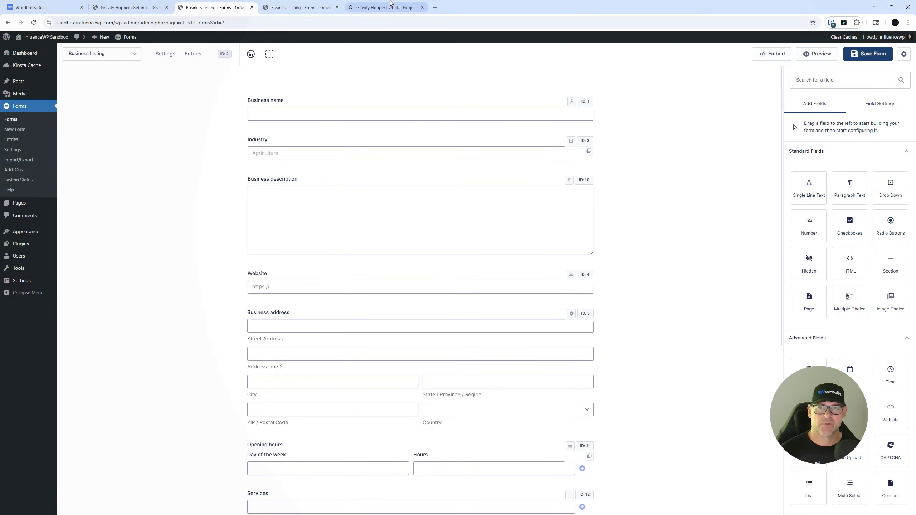
pyautogui.click(271, 3)
pyautogui.click(102, 54)
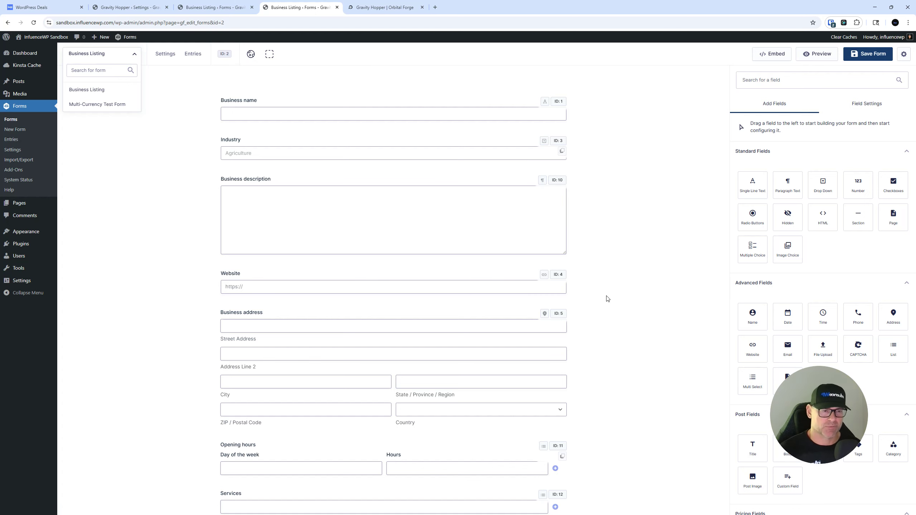
pyautogui.hotkey('ctrl', 'shift', 'Tab')
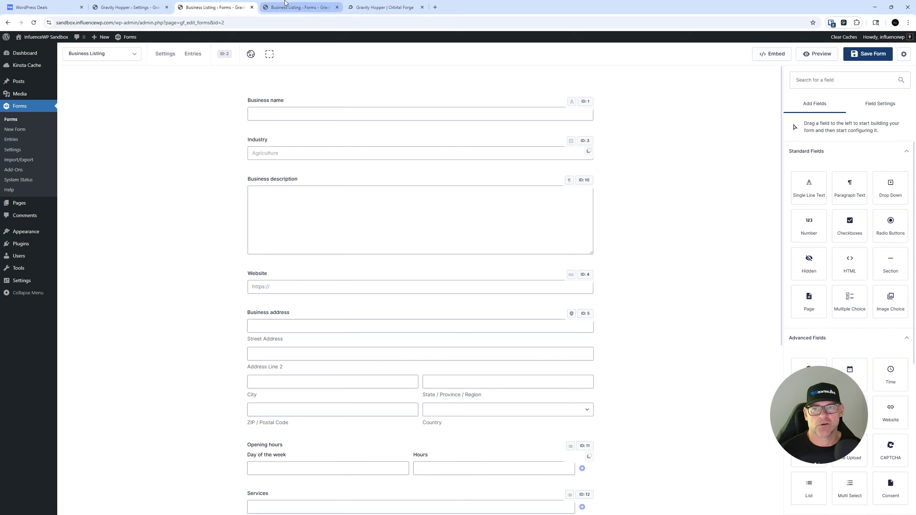
pyautogui.hotkey('ctrl', 'Tab')
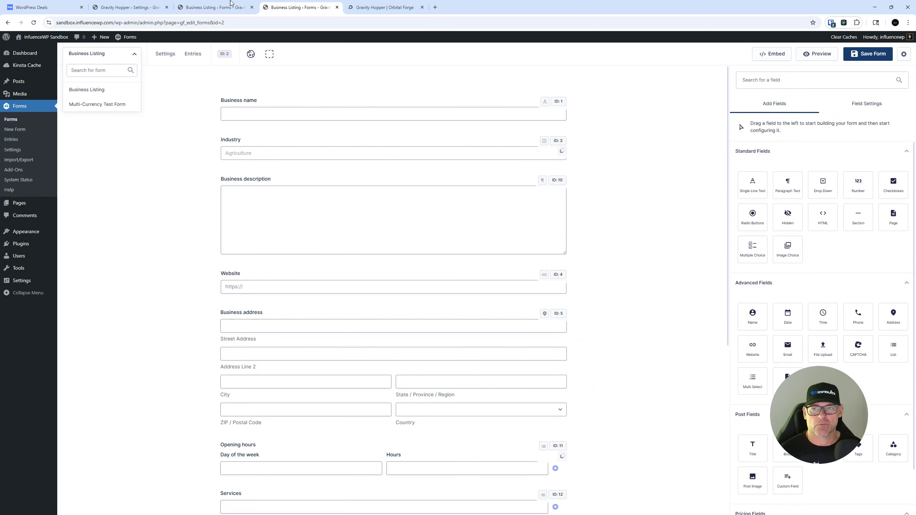
# - Enable the enhancement that outlines fields in the form editor for clear delineation and save the Gravity Hopper settings
pyautogui.click(130, 7)
pyautogui.scroll(-1, 375, 378)
pyautogui.scroll(-2, 373, 378)
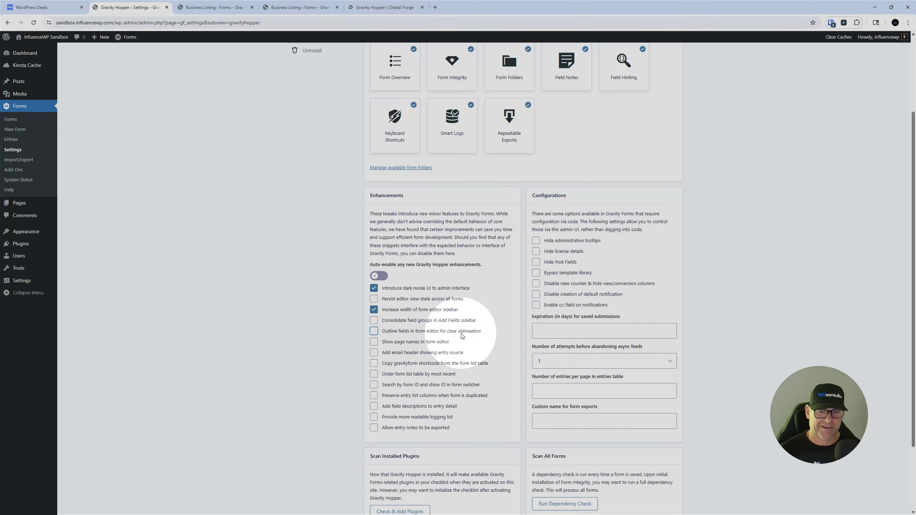
pyautogui.scroll(-2, 326, 366)
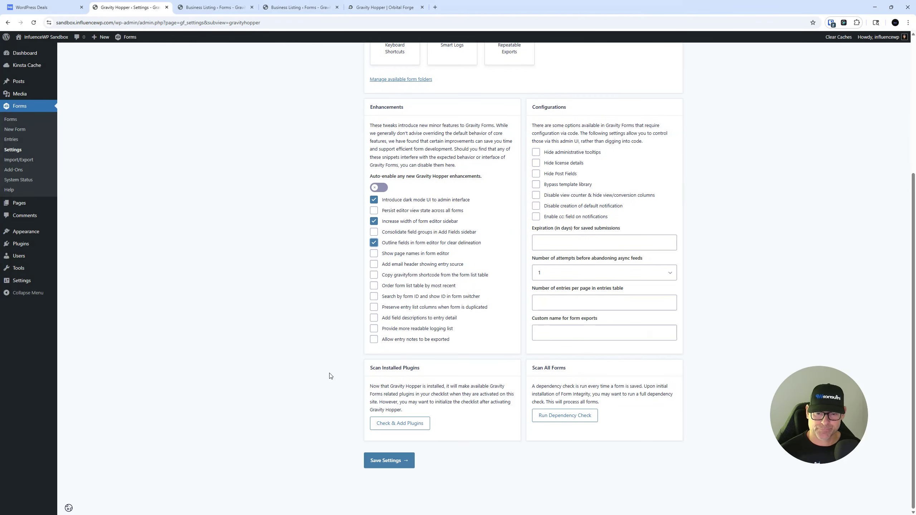
pyautogui.click(381, 459)
# - Reload the second Business Listing editor tab and compare its field outlines with the first, unreloaded editor tab
pyautogui.click(385, 7)
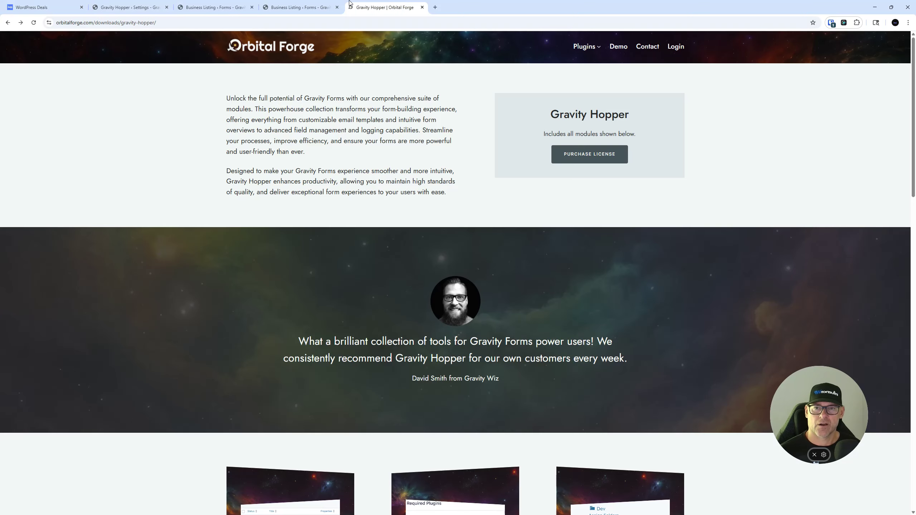
pyautogui.click(215, 7)
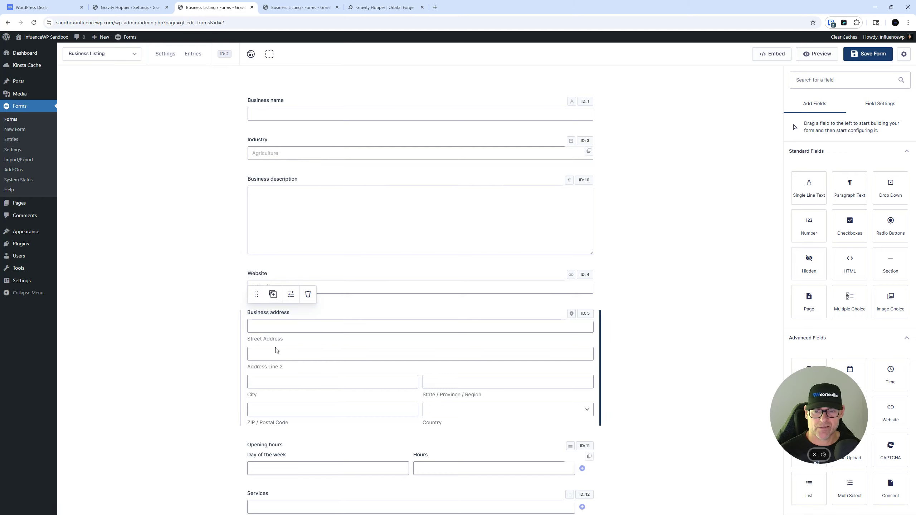
pyautogui.press('ctrl')
pyautogui.press('ctrl')
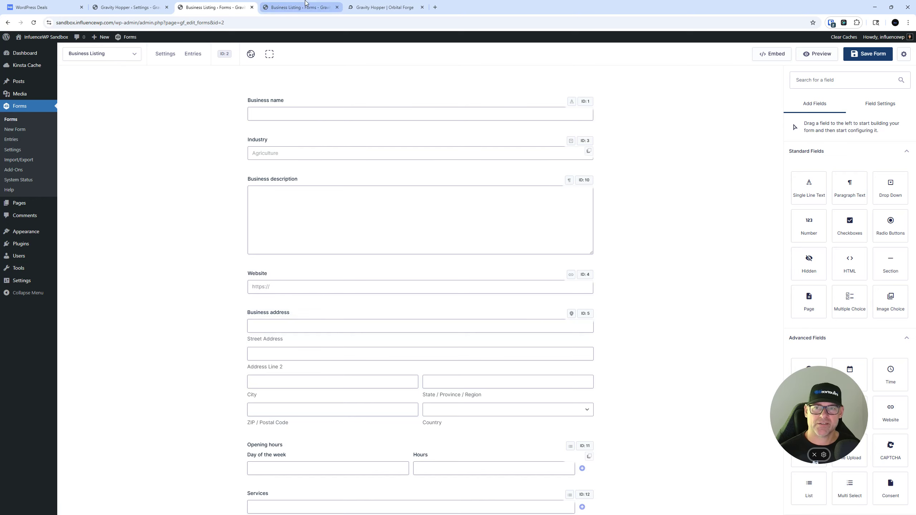
pyautogui.click(299, 7)
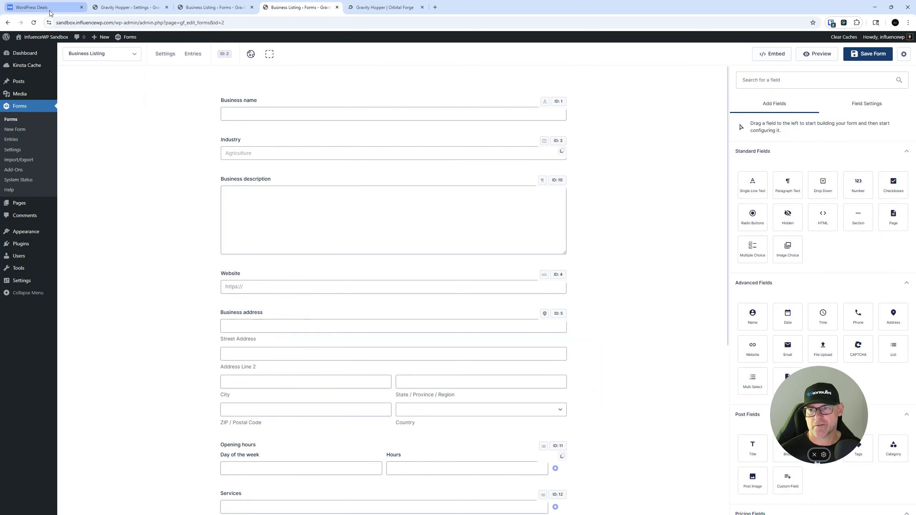
pyautogui.click(32, 23)
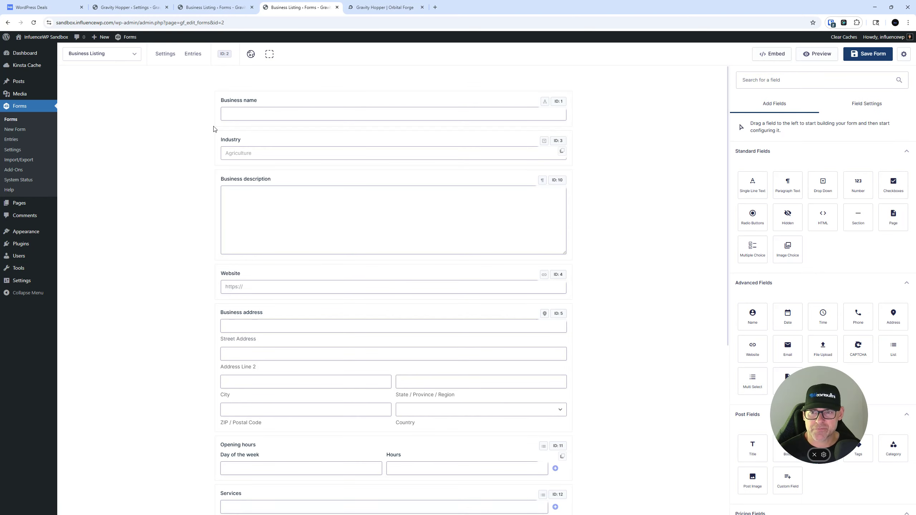
pyautogui.press('ctrl')
pyautogui.press('ctrl')
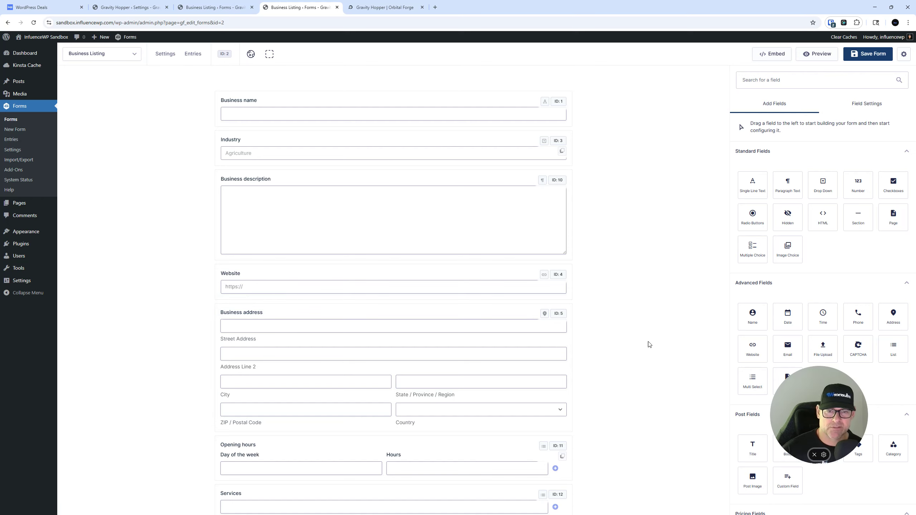
# - Magnify the Business Listing form editor to examine the field outlines and return the page to its normal size
pyautogui.hotkey('ctrl', '+')
pyautogui.hotkey('ctrl', '+')
pyautogui.hotkey('ctrl', '+')
pyautogui.hotkey('ctrl', '+')
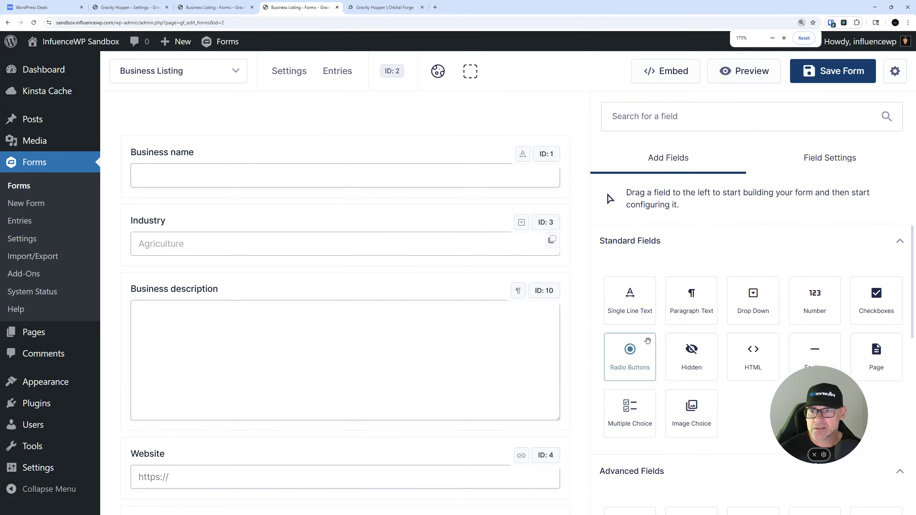
pyautogui.hotkey('ctrl', '+')
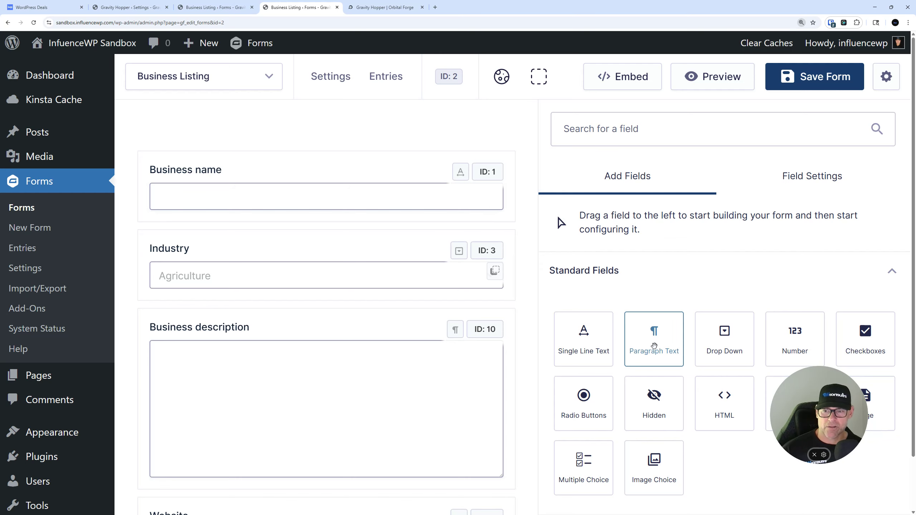
pyautogui.hotkey('ctrl', '-')
pyautogui.hotkey('ctrl', '-')
pyautogui.hotkey('ctrl', '-')
pyautogui.hotkey('ctrl', '-')
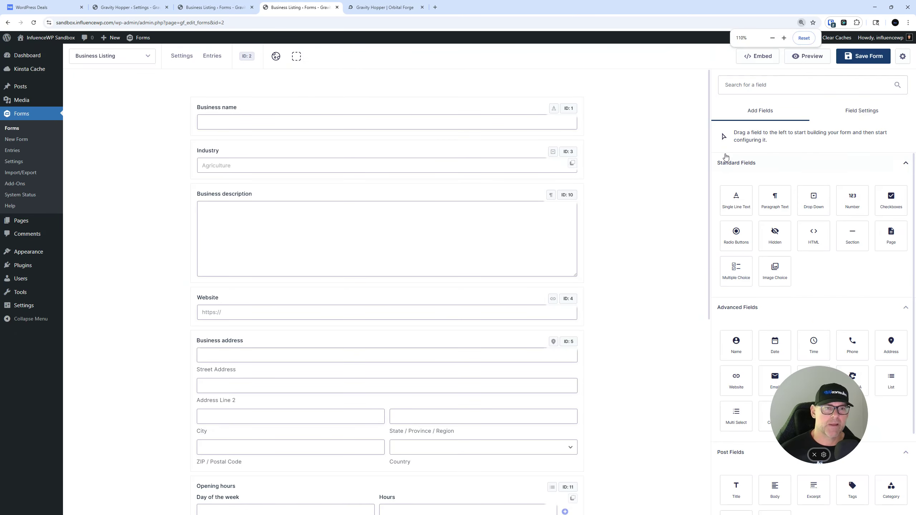
pyautogui.hotkey('ctrl', '-')
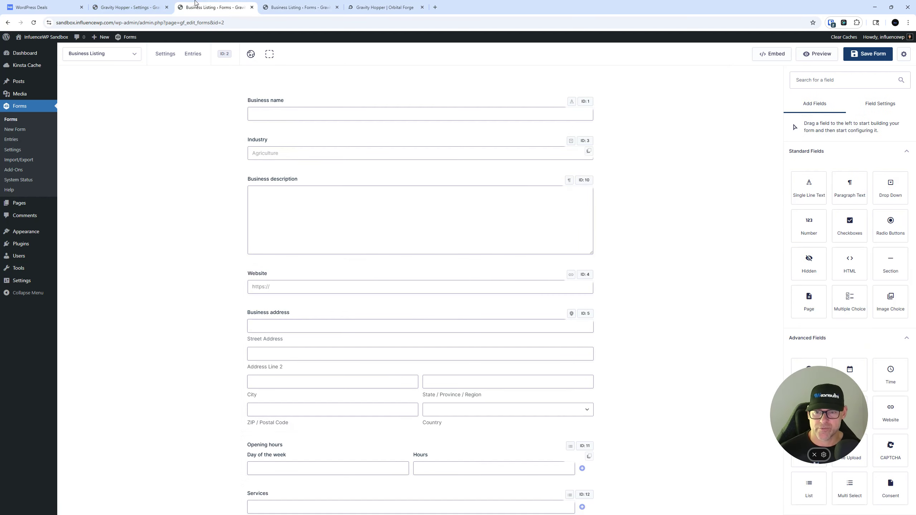
# - Open the Enhancements module page from the Gravity Hopper product page on the Orbital Forge site
pyautogui.click(162, 4)
pyautogui.scroll(-4, 244, 290)
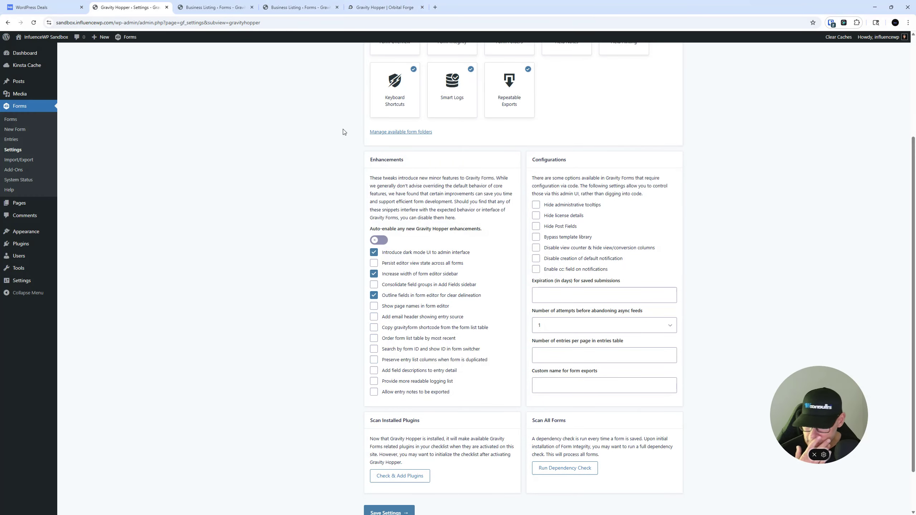
pyautogui.click(358, 5)
pyautogui.scroll(-15, 460, 298)
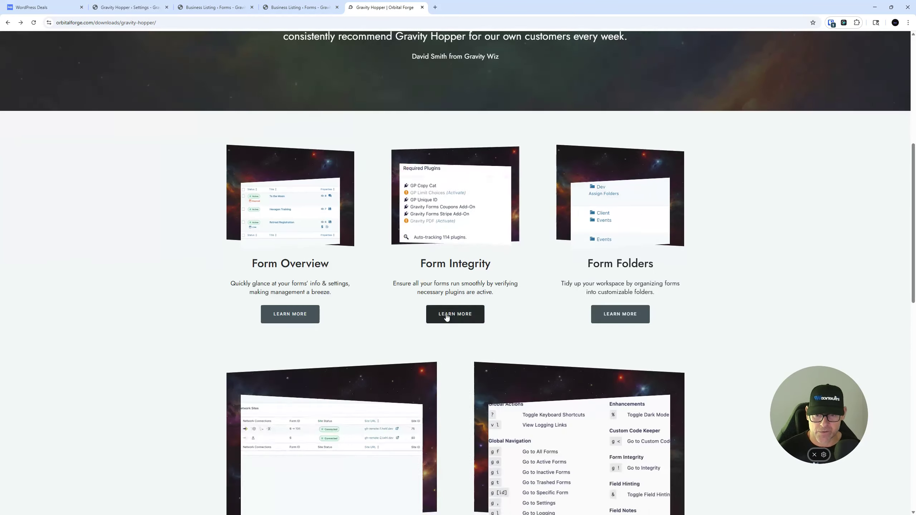
pyautogui.scroll(-4, 399, 308)
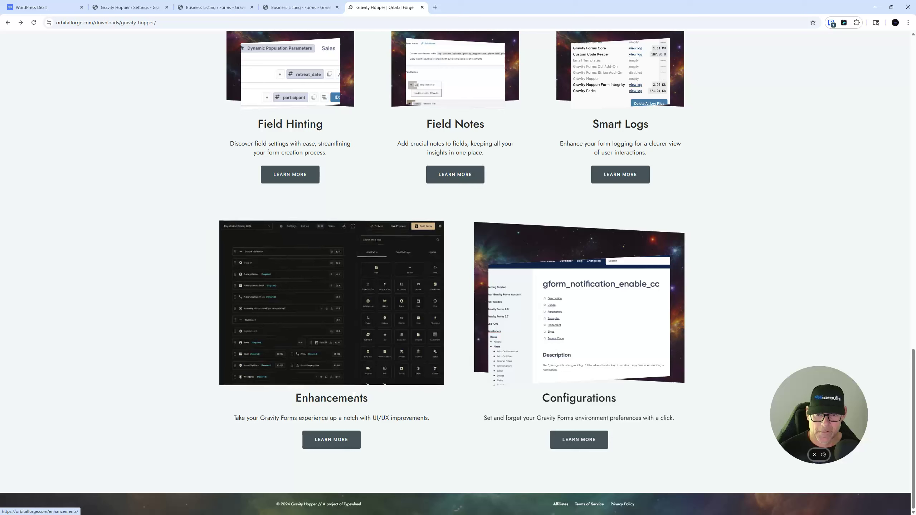
pyautogui.click(339, 441)
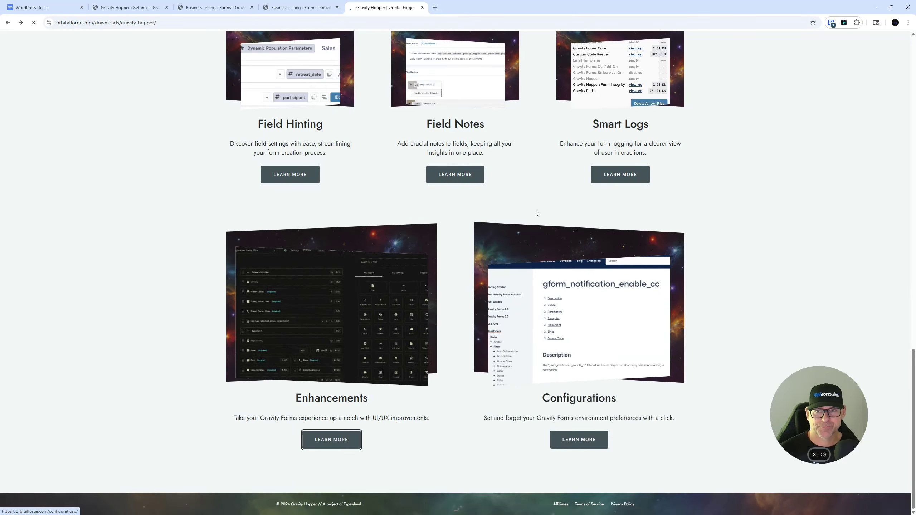
# - Read through the Enhancements documentation and its descriptions of the individual Gravity Forms tweaks
pyautogui.scroll(-1, 12, 251)
pyautogui.scroll(-3, 12, 250)
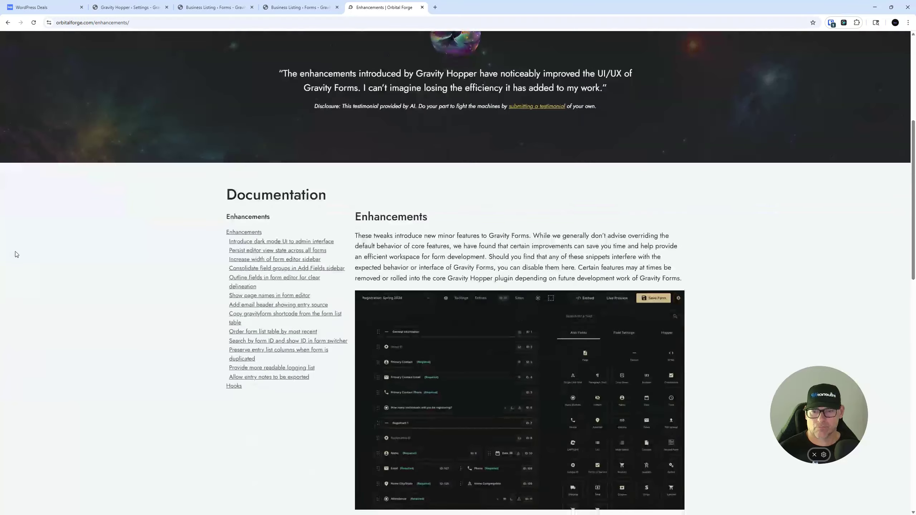
pyautogui.scroll(-10, 269, 287)
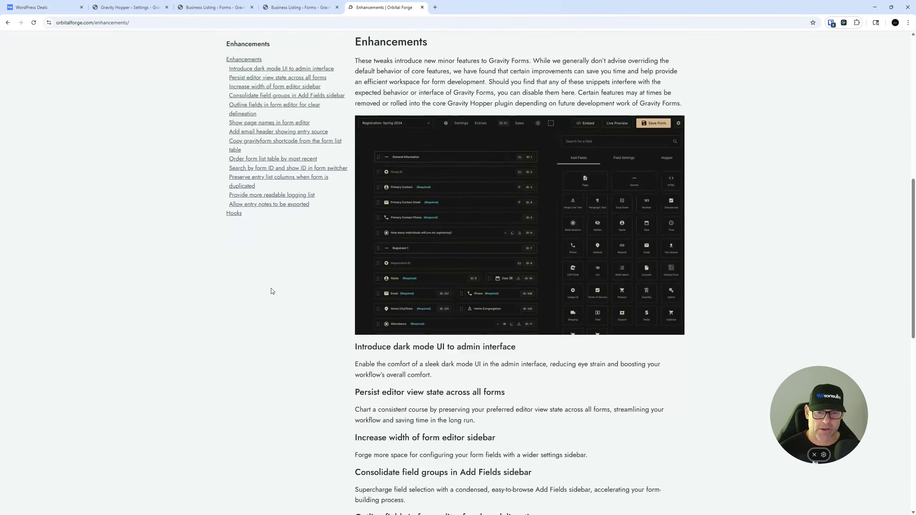
pyautogui.scroll(4, 282, 357)
pyautogui.scroll(8, 289, 343)
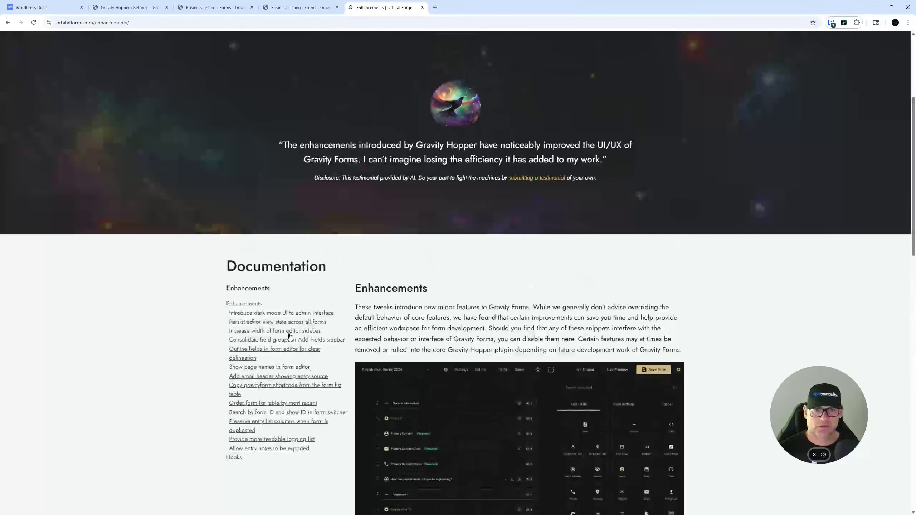
pyautogui.scroll(-15, 292, 332)
pyautogui.scroll(15, 295, 328)
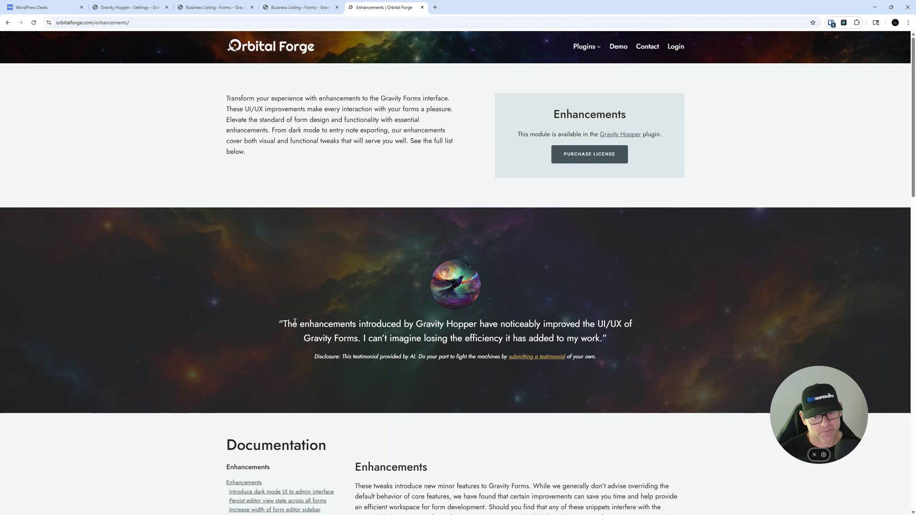
# - Return to the Gravity Hopper settings and run the installed plugins scan twice to fill the plugin checklist
pyautogui.click(300, 8)
pyautogui.click(216, 7)
pyautogui.click(108, 5)
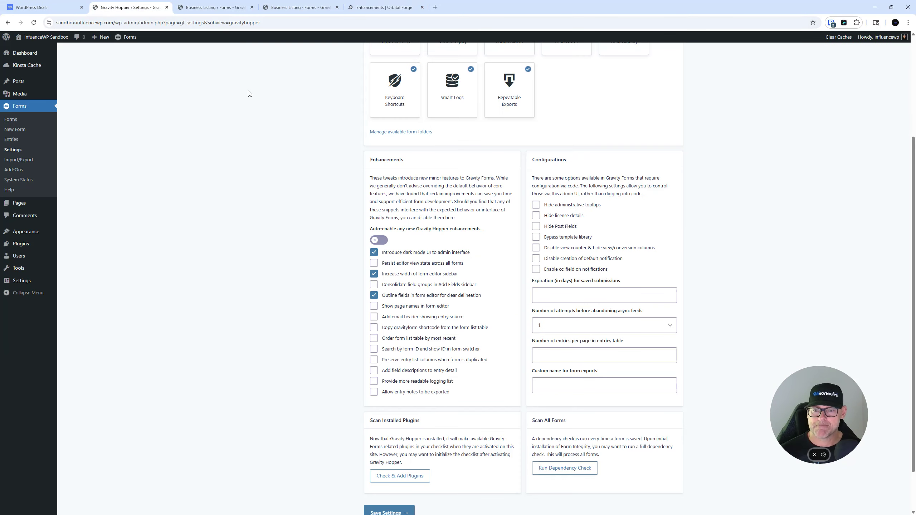
pyautogui.scroll(-1, 267, 259)
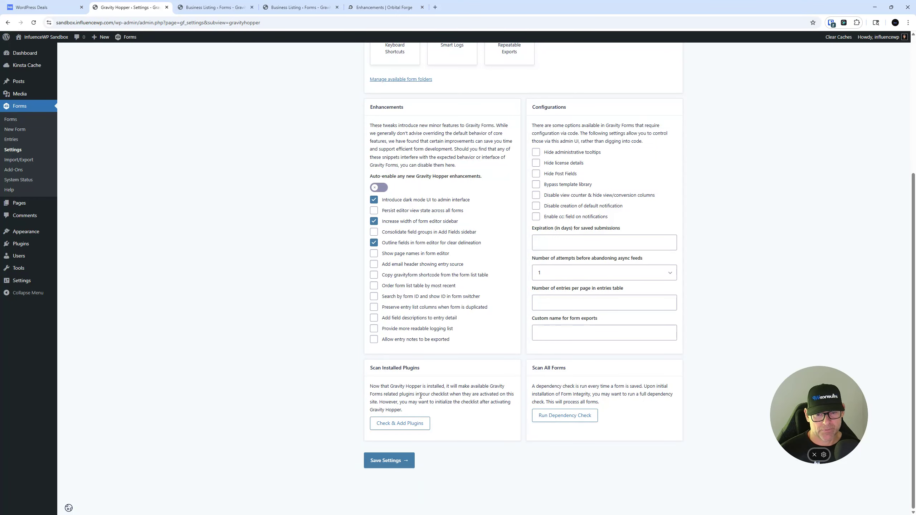
pyautogui.click(413, 425)
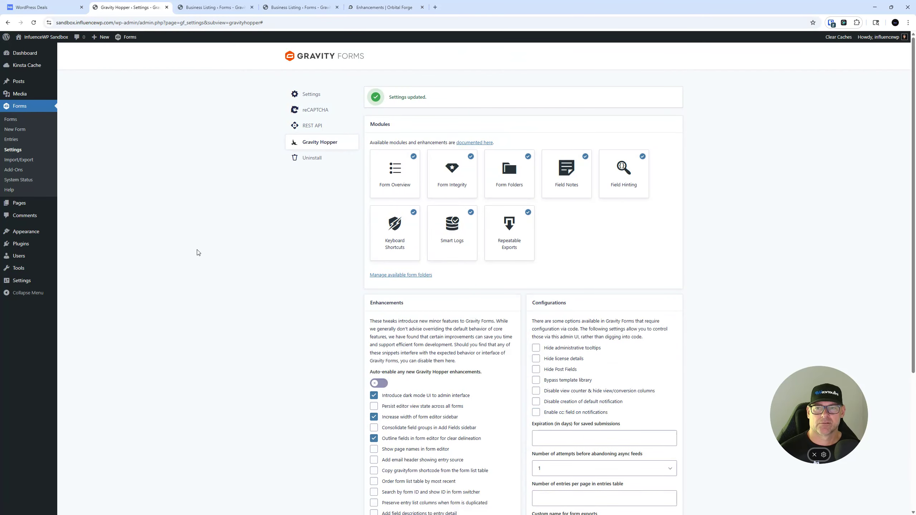
pyautogui.scroll(-5, 323, 246)
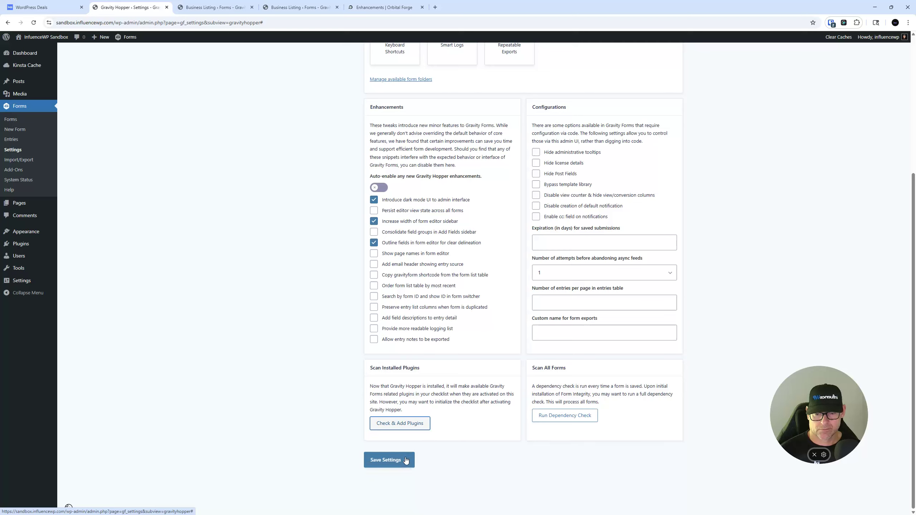
pyautogui.click(414, 427)
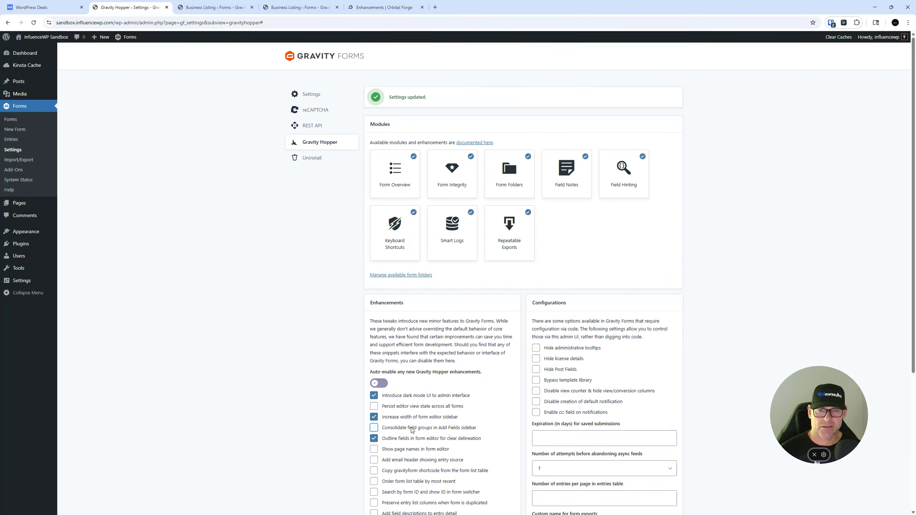
pyautogui.scroll(-5, 398, 397)
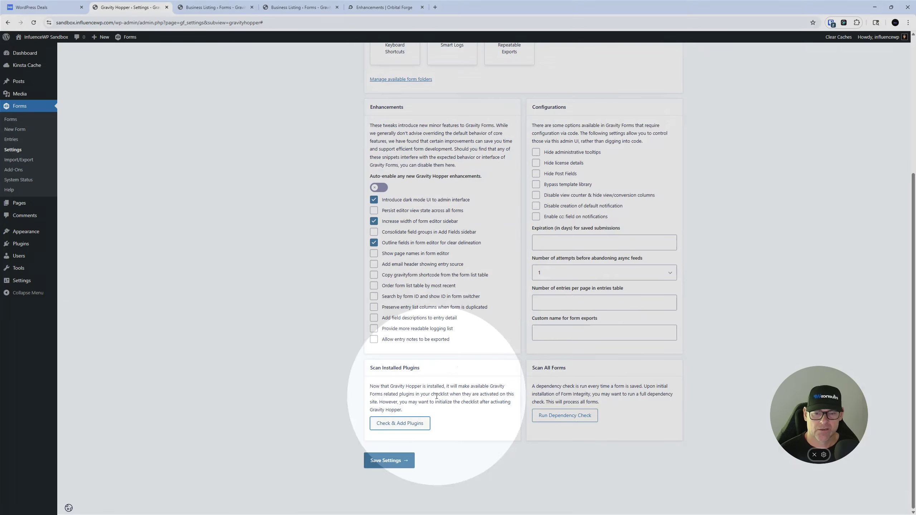
pyautogui.scroll(6, 436, 396)
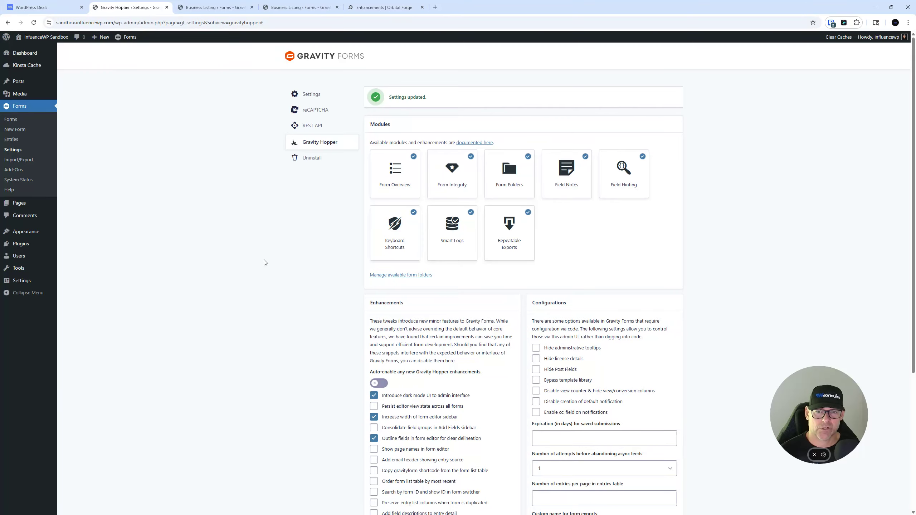
# - Skim the Enhancements documentation again and go back to the Gravity Hopper product page
pyautogui.click(384, 7)
pyautogui.scroll(-12, 502, 352)
pyautogui.scroll(4, 499, 339)
pyautogui.scroll(7, 498, 339)
pyautogui.click(7, 22)
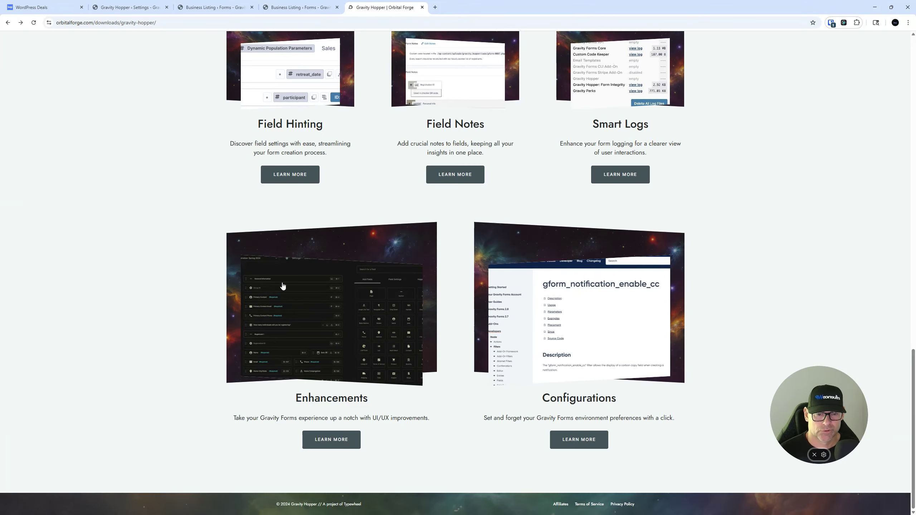
# - Look over the module list and introduction on the Gravity Hopper product page
pyautogui.scroll(10, 219, 301)
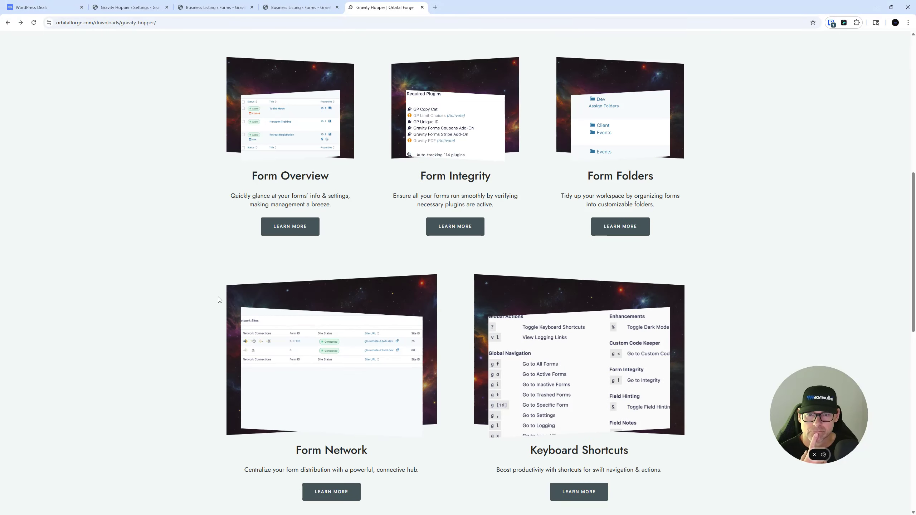
pyautogui.scroll(-3, 377, 247)
pyautogui.scroll(15, 377, 247)
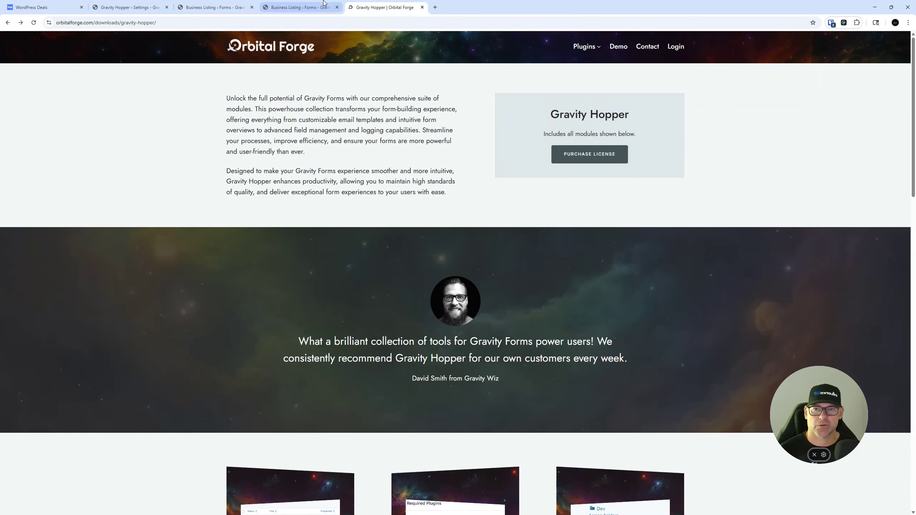
# - Return to the Gravity Hopper settings and examine the Configurations options, from hiding administrative tooltips to the custom name for form exports
pyautogui.click(324, 4)
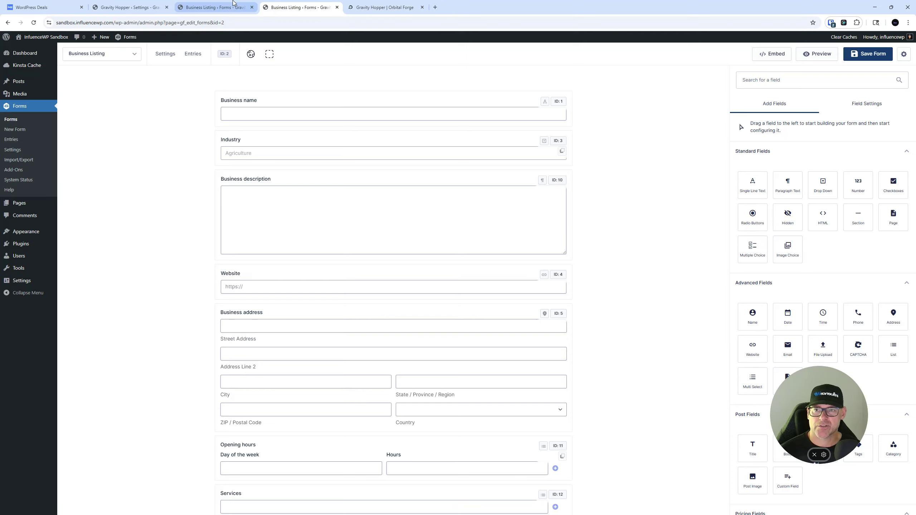
pyautogui.click(138, 5)
pyautogui.scroll(-5, 258, 419)
pyautogui.scroll(6, 582, 297)
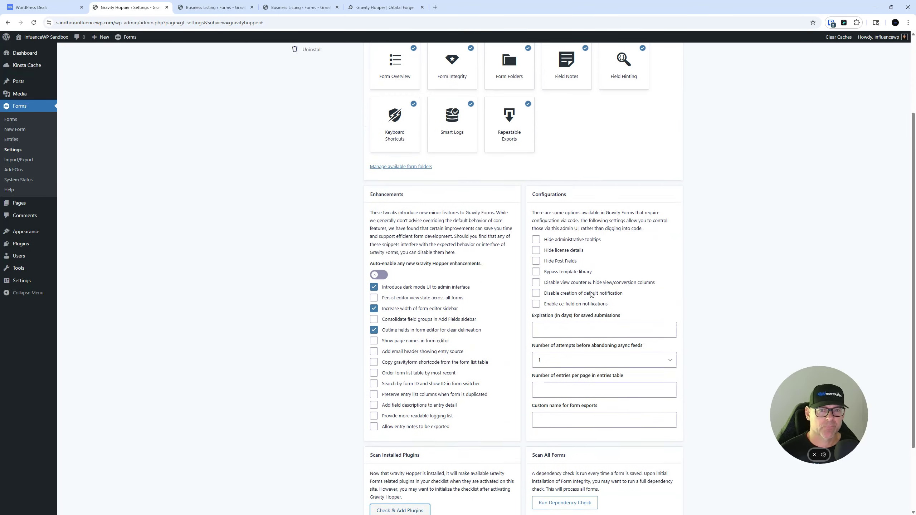
pyautogui.scroll(-3, 580, 305)
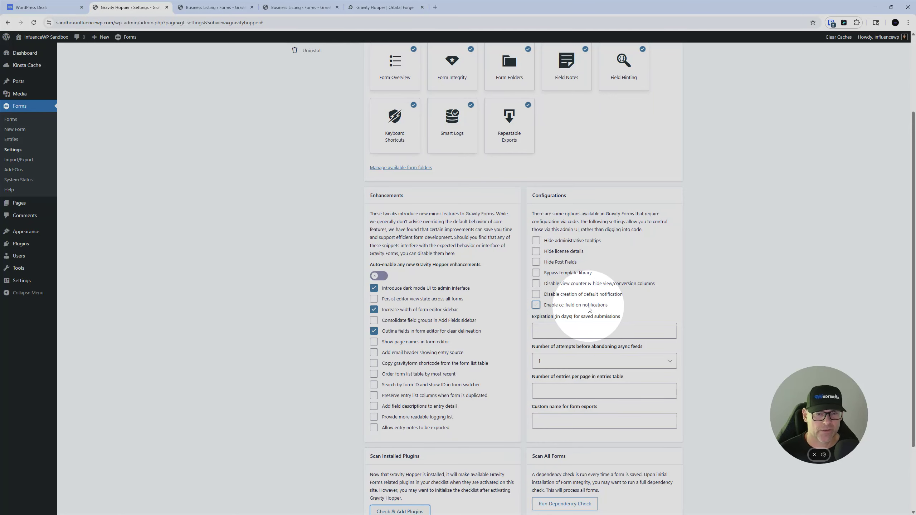
pyautogui.scroll(-2, 566, 327)
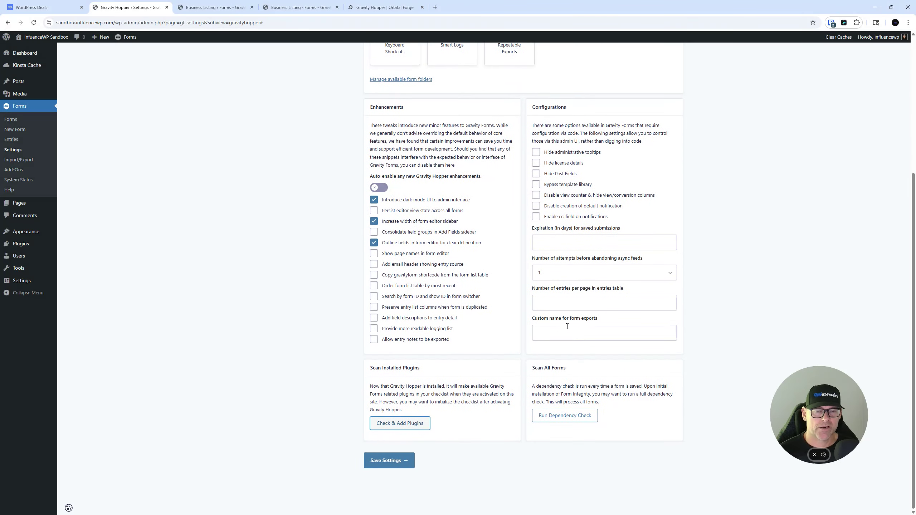
pyautogui.scroll(2, 566, 318)
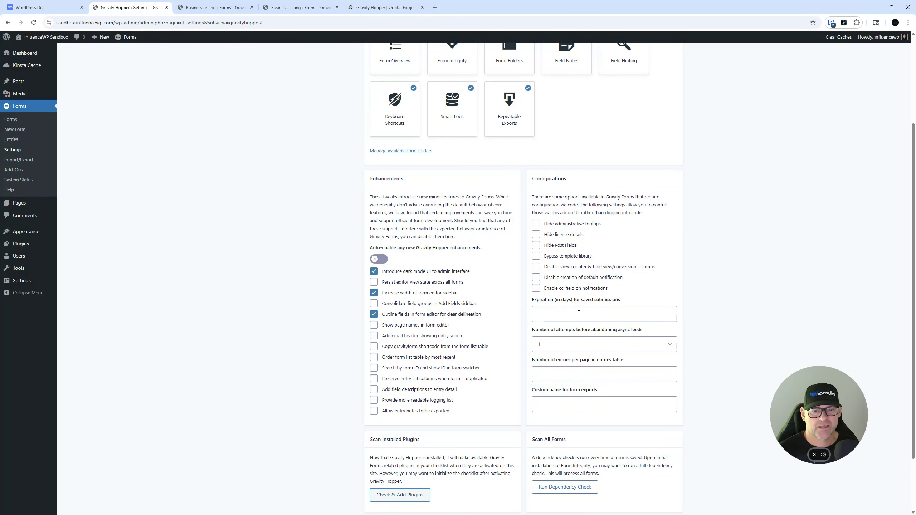
# - Run the dependency check on all forms from the Gravity Hopper settings
pyautogui.scroll(-2, 579, 307)
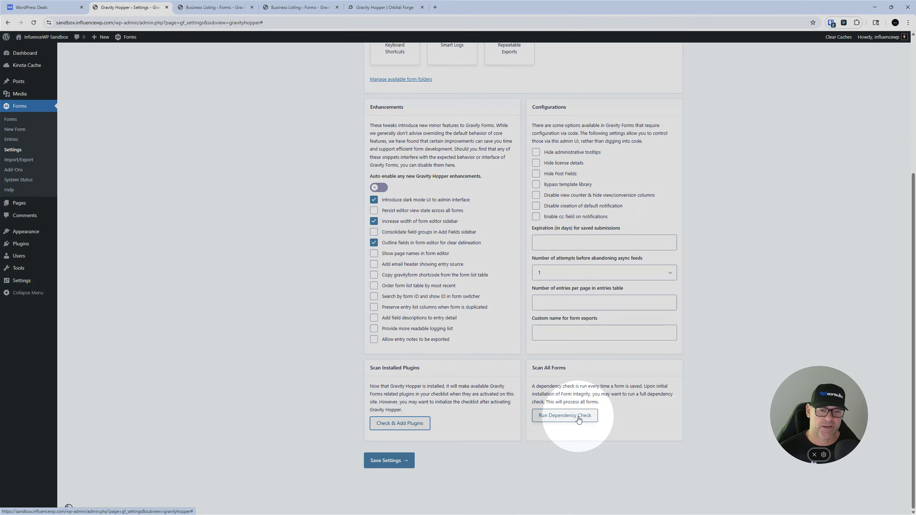
pyautogui.click(565, 415)
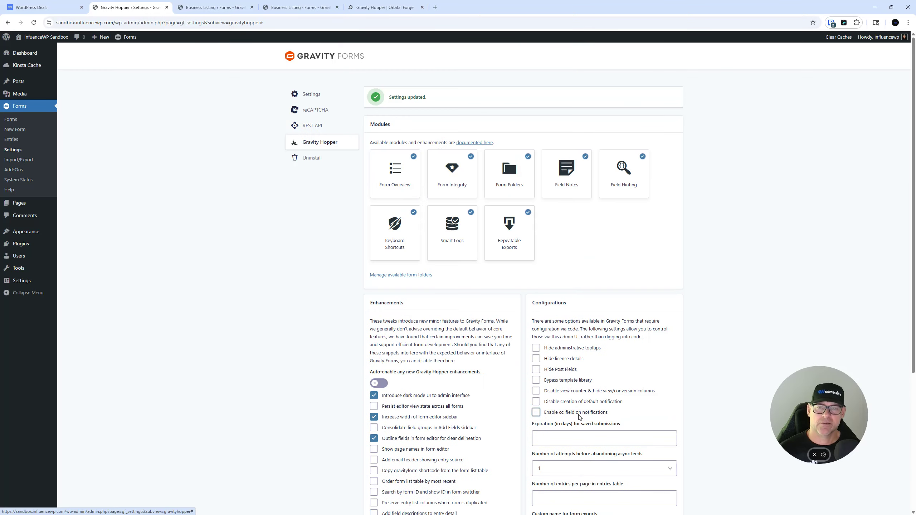
pyautogui.rightClick(386, 323)
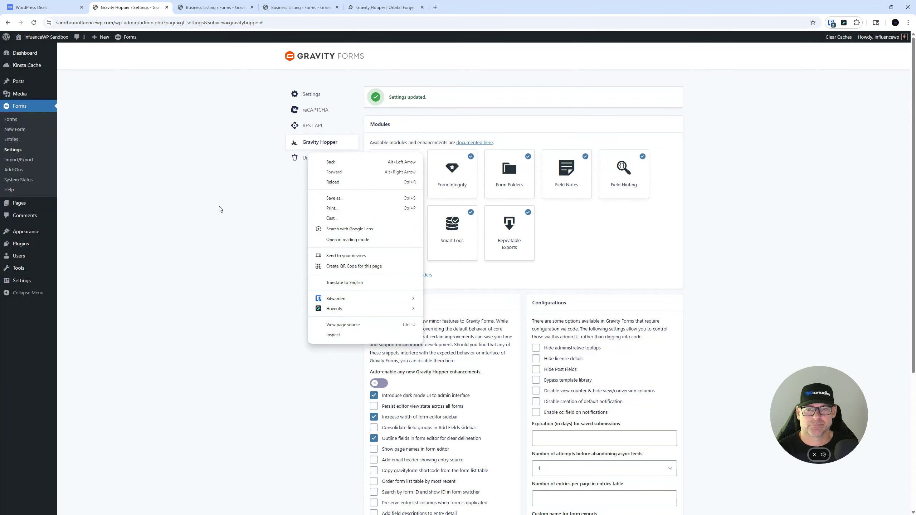
pyautogui.click(221, 216)
pyautogui.scroll(-5, 324, 220)
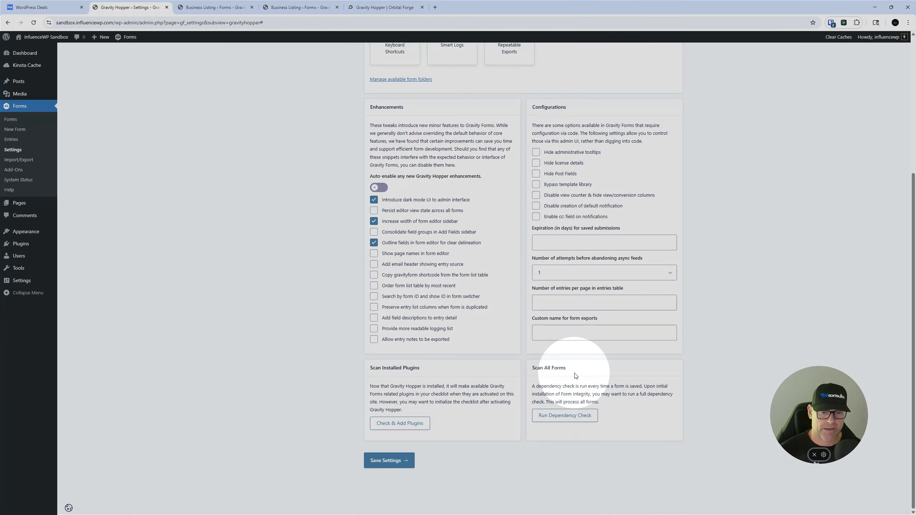
pyautogui.scroll(5, 414, 358)
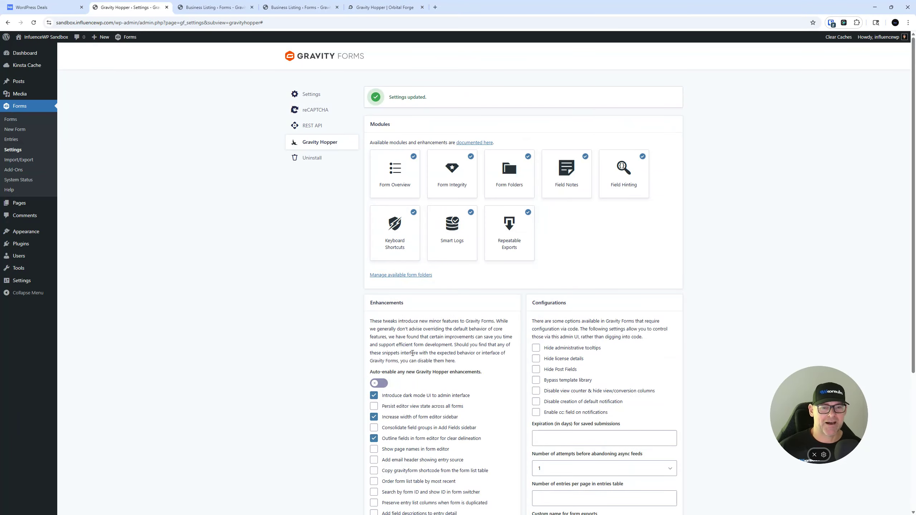
# - Run the installed plugins scan again to add plugins to the checklist
pyautogui.scroll(-5, 412, 340)
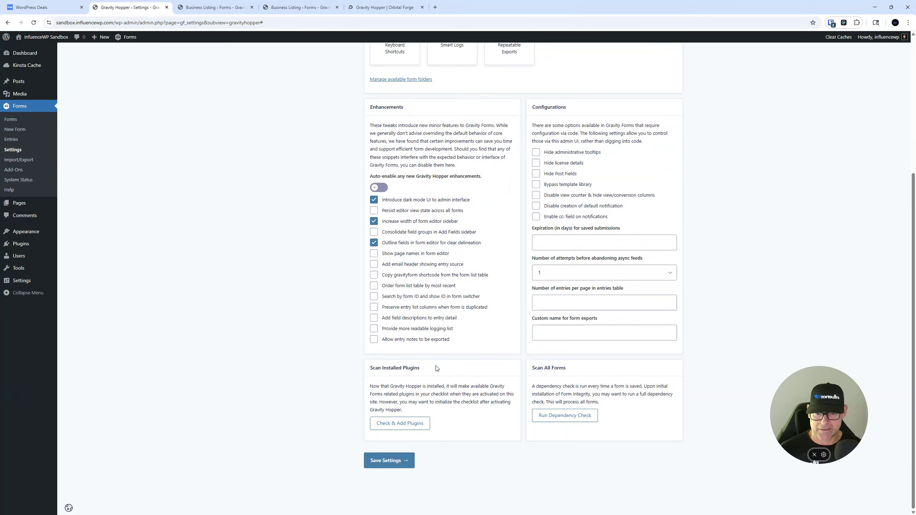
pyautogui.click(408, 425)
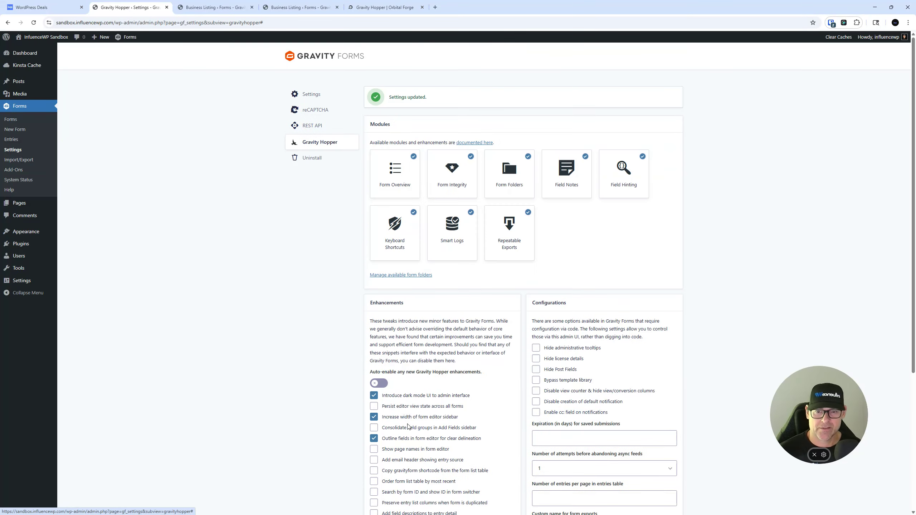
pyautogui.scroll(-5, 563, 429)
pyautogui.scroll(5, 567, 422)
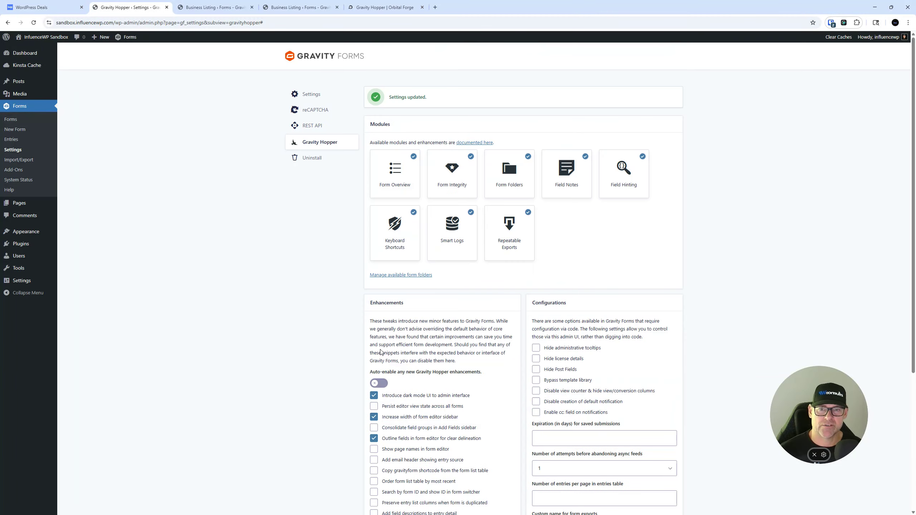
# - Repeat the dependency check for all forms and look over the settings page
pyautogui.scroll(-5, 548, 249)
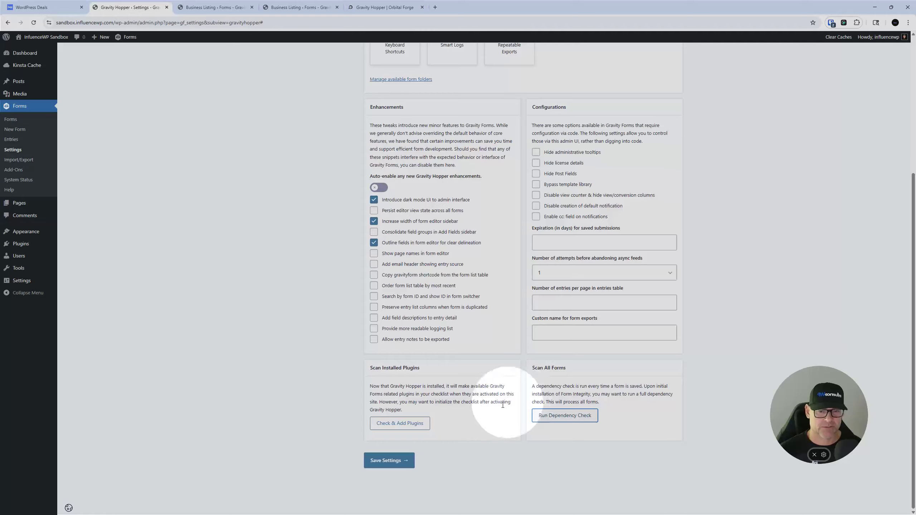
pyautogui.click(585, 414)
pyautogui.scroll(1, 463, 375)
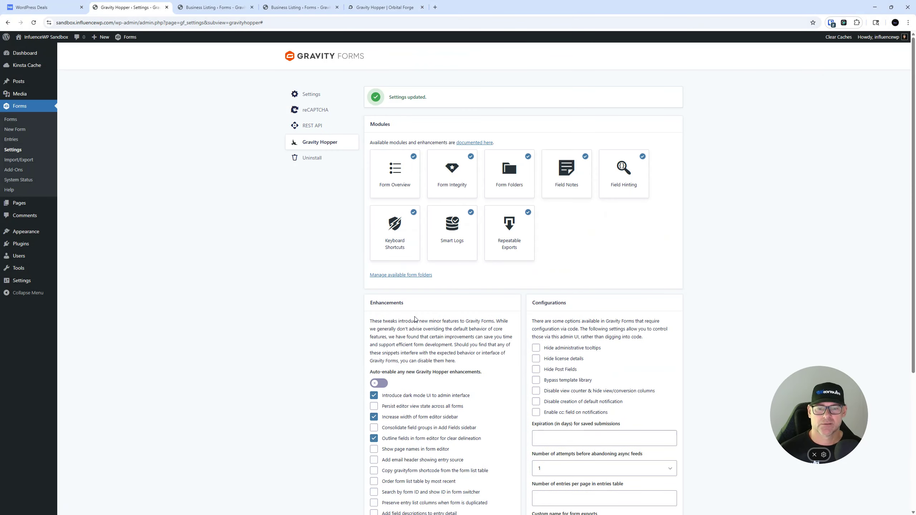
pyautogui.scroll(-5, 414, 319)
pyautogui.scroll(5, 471, 320)
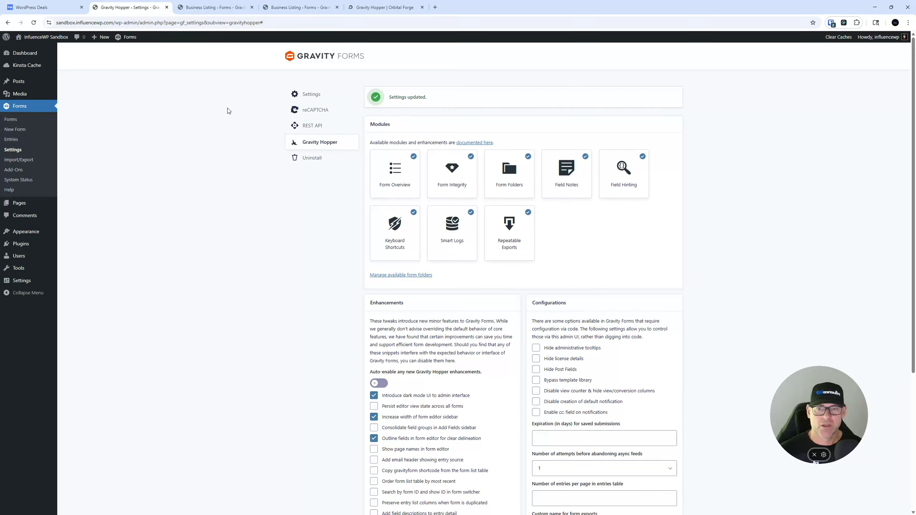
# - Go back to the Gravity Hopper product page and open the Form Integrity module page
pyautogui.click(387, 8)
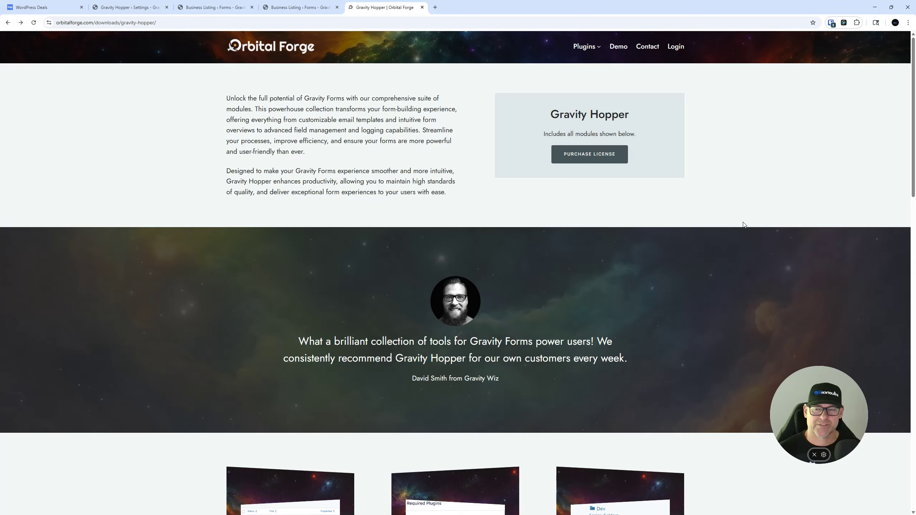
pyautogui.scroll(-8, 399, 324)
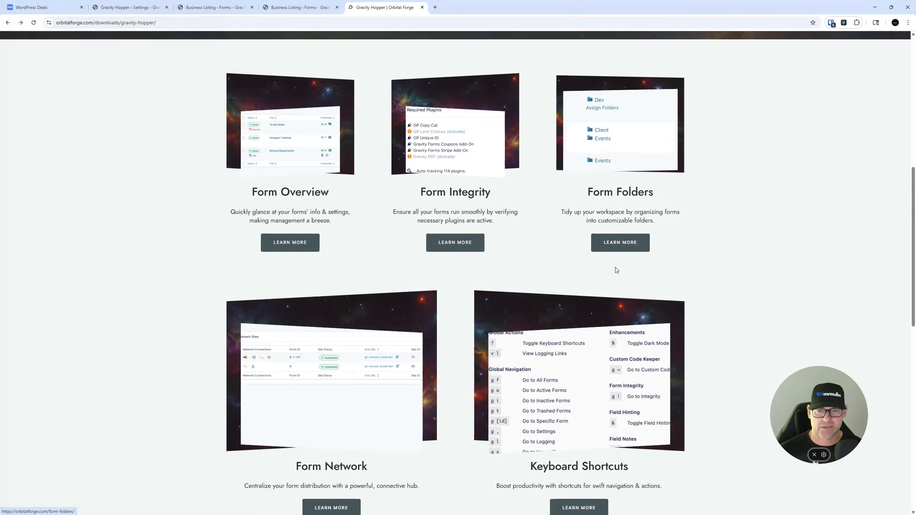
pyautogui.scroll(-8, 615, 269)
pyautogui.scroll(5, 456, 128)
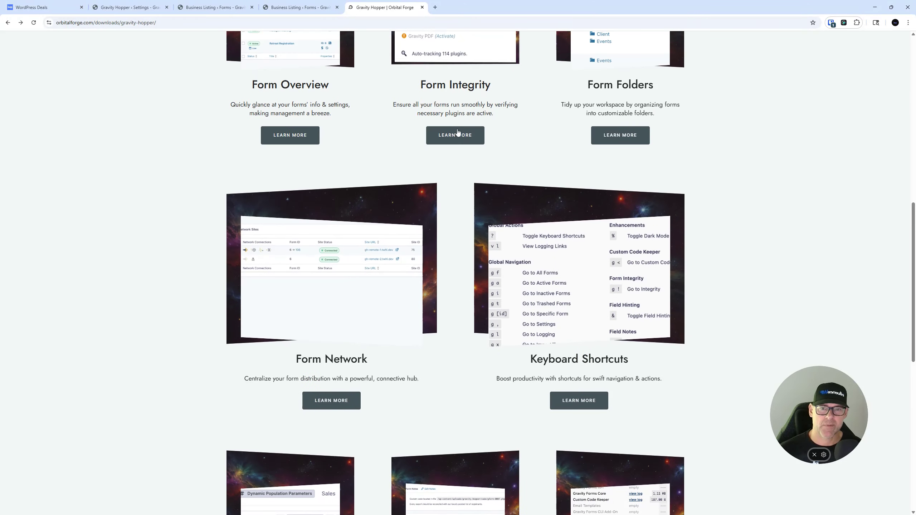
pyautogui.click(457, 133)
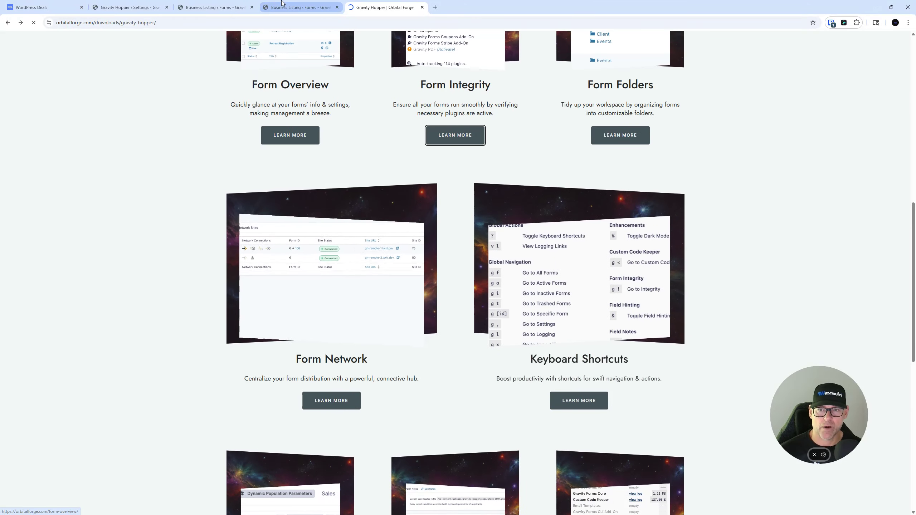
# - Revisit the scan options in the Gravity Hopper settings, and read the Form Integrity documentation
pyautogui.click(126, 7)
pyautogui.scroll(-5, 324, 361)
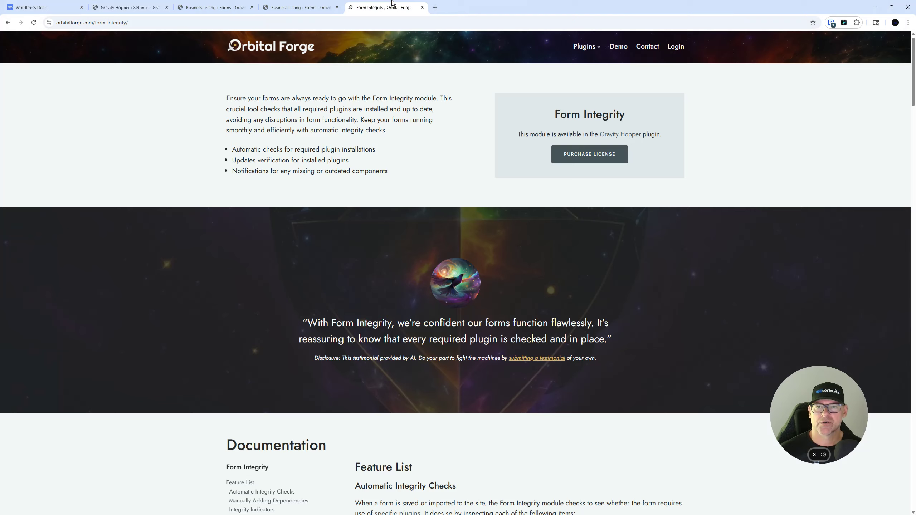
pyautogui.click(384, 7)
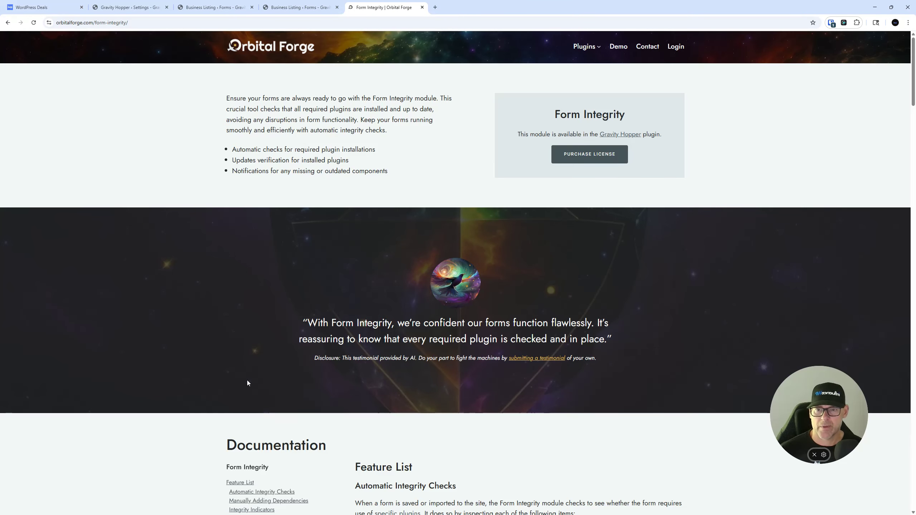
pyautogui.scroll(-3, 247, 381)
pyautogui.scroll(-3, 247, 382)
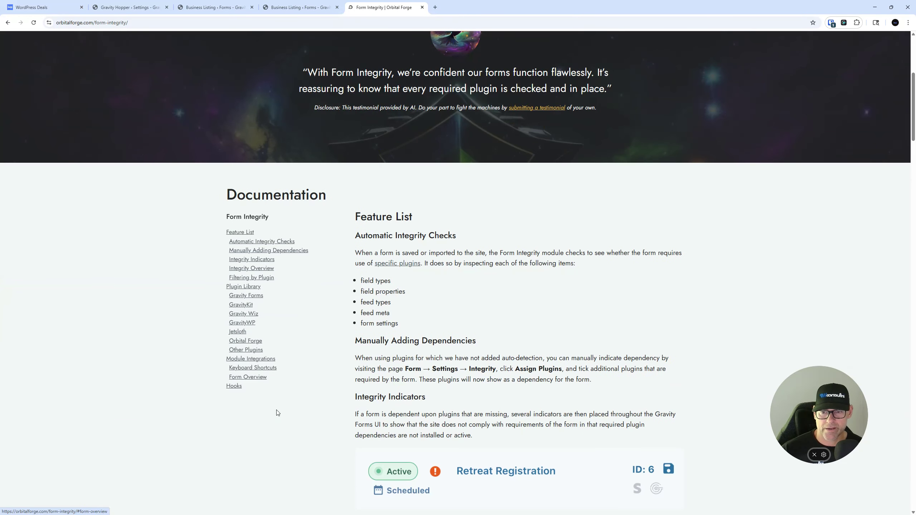
pyautogui.scroll(-1, 271, 421)
# - Search the Form Integrity page for "scan", skim its documentation, and close the search
pyautogui.hotkey('ctrl', 'f')
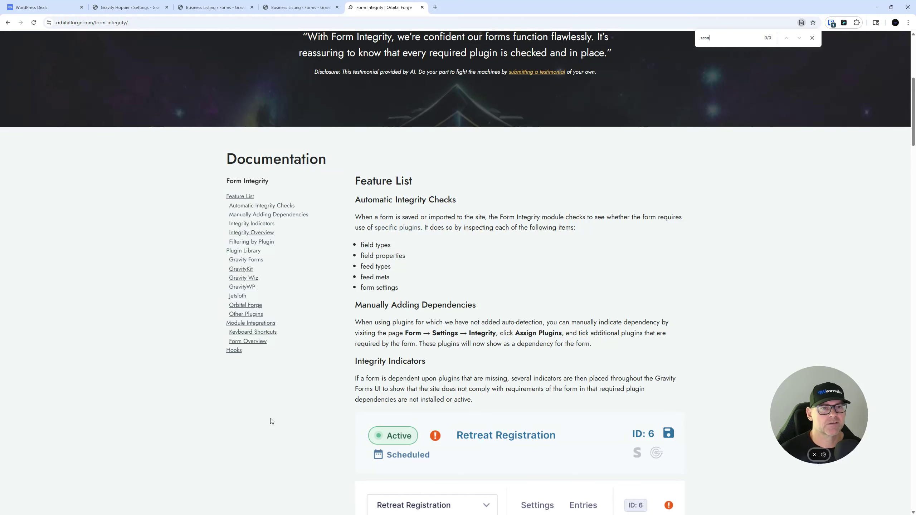
pyautogui.scroll(-4, 323, 486)
pyautogui.scroll(11, 328, 486)
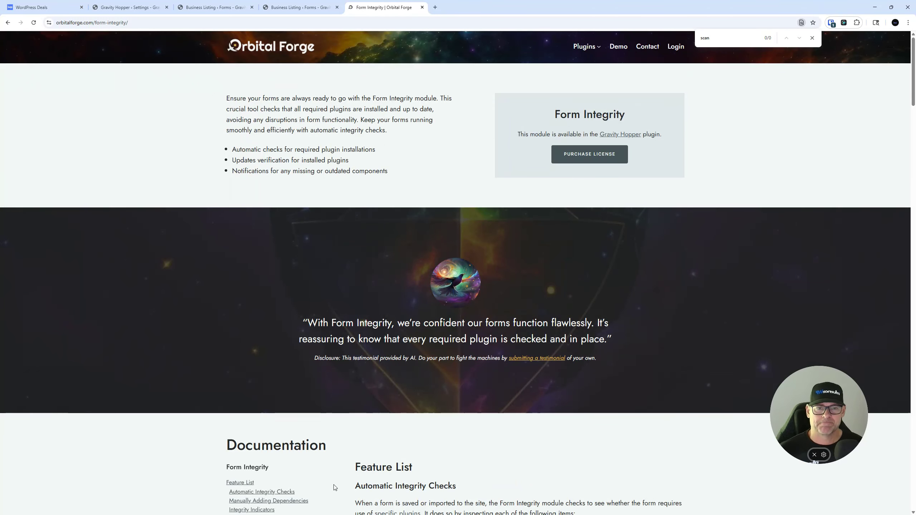
pyautogui.scroll(-1, 336, 487)
pyautogui.scroll(-8, 335, 487)
pyautogui.scroll(9, 333, 484)
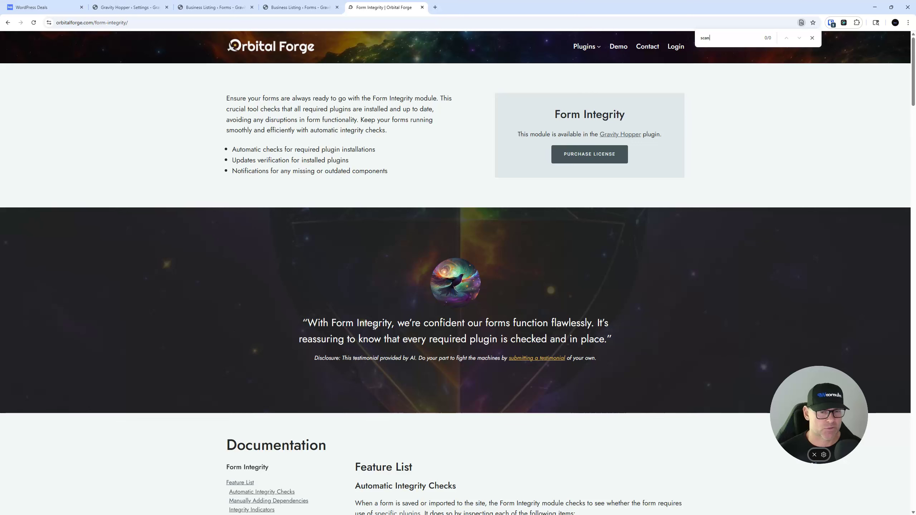
pyautogui.click(812, 38)
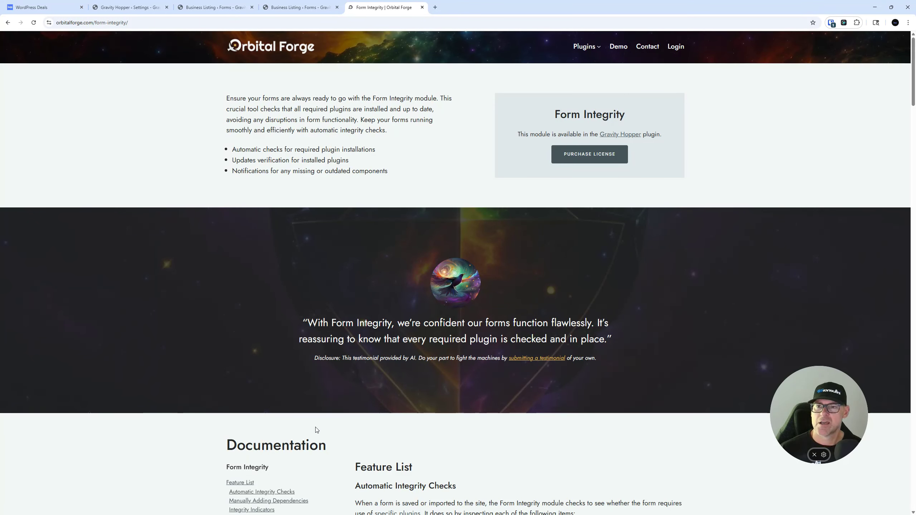
# - Switch to the WordPress Deals page and open the Gravity Hopper deal
pyautogui.click(55, 3)
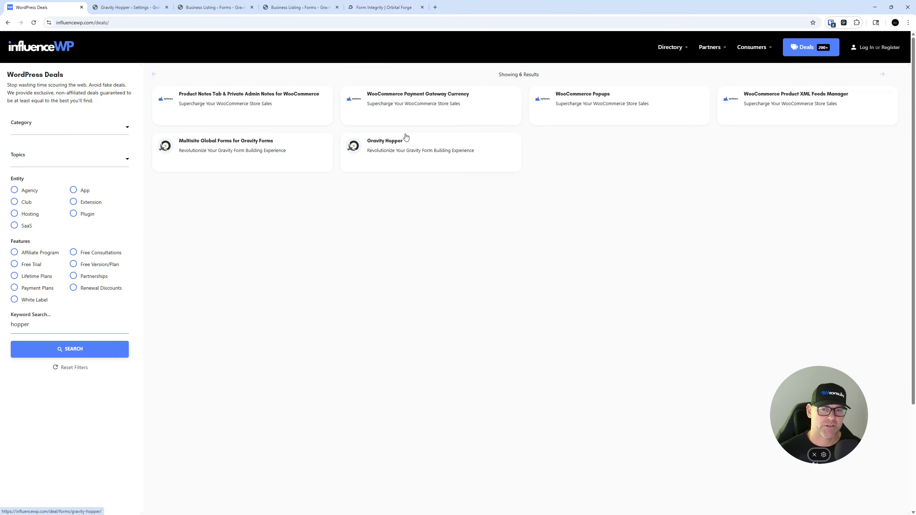
pyautogui.click(410, 150)
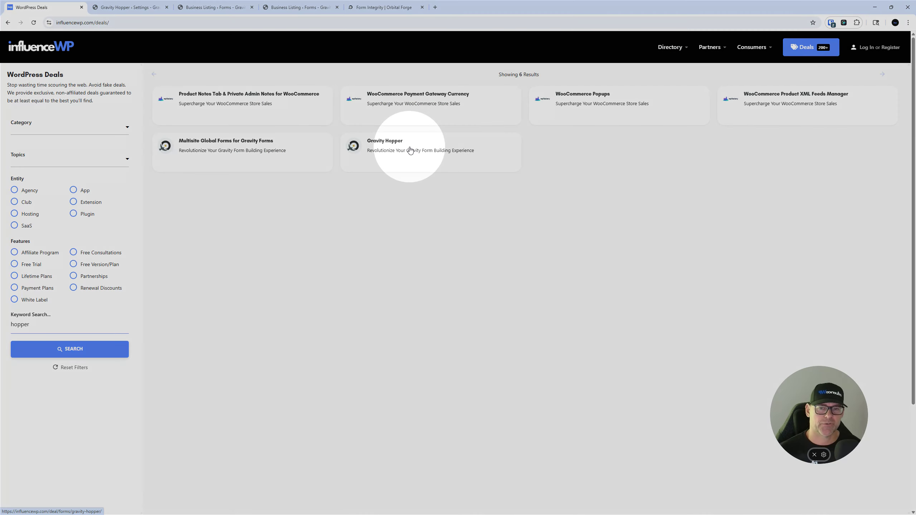